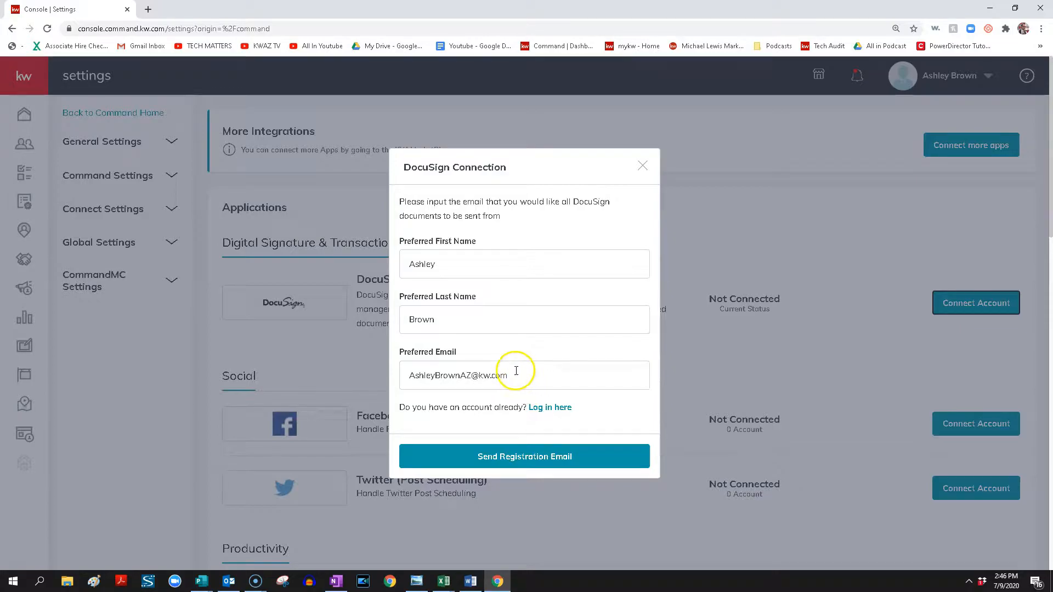
Send the DocuSign registration email from the KW settings, and accept the DocuSign Rooms invitation received in Gmail.
click(529, 463)
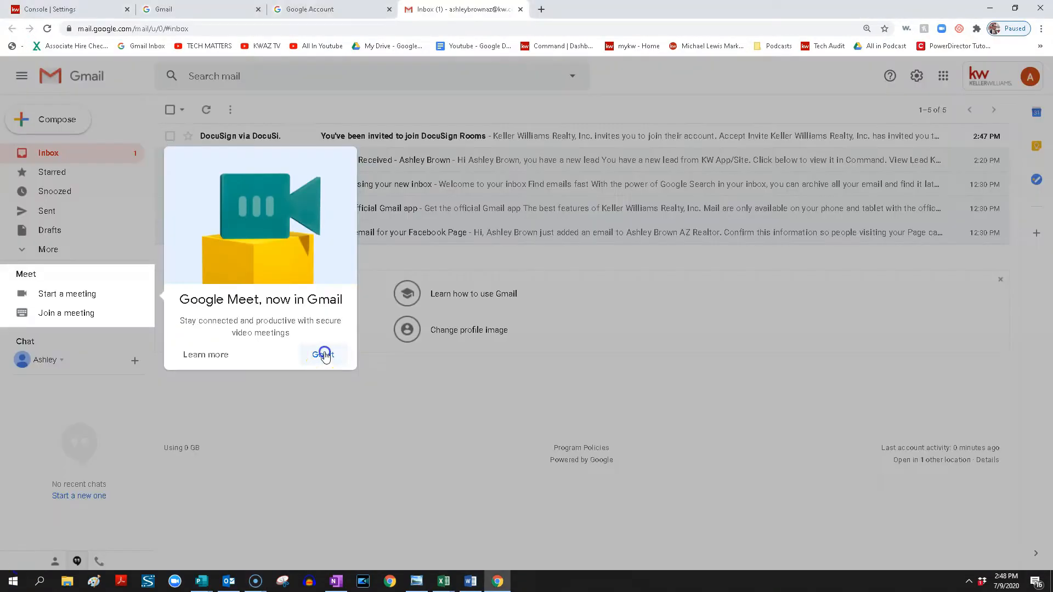
click(322, 352)
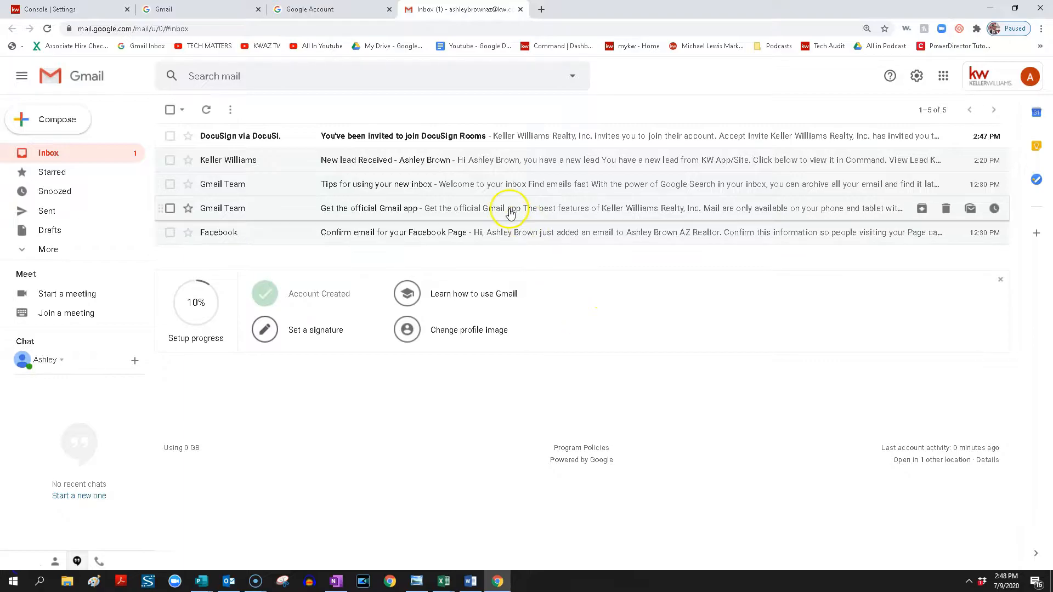
click(497, 144)
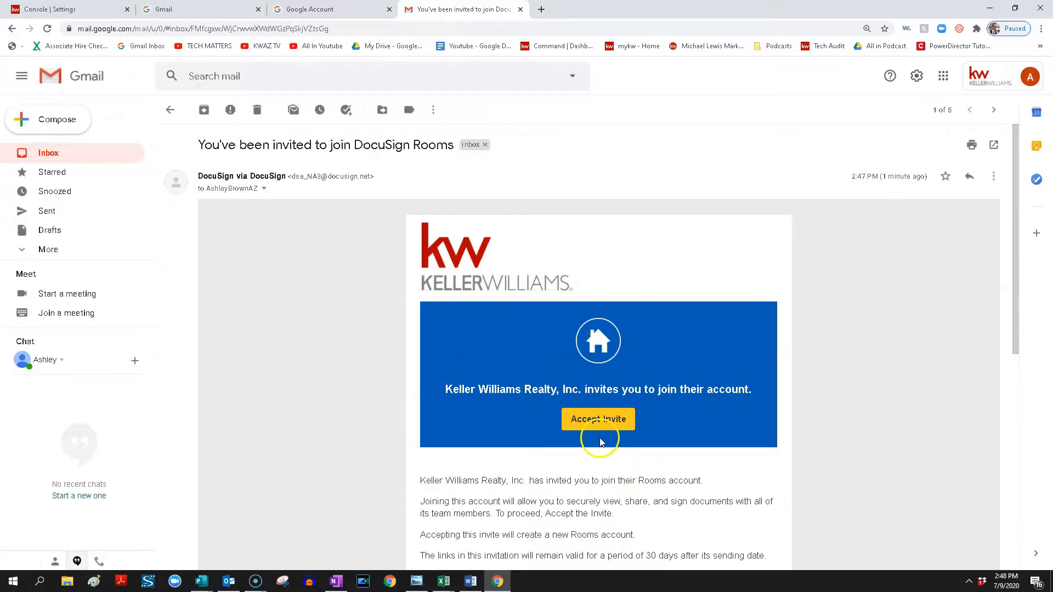
click(602, 414)
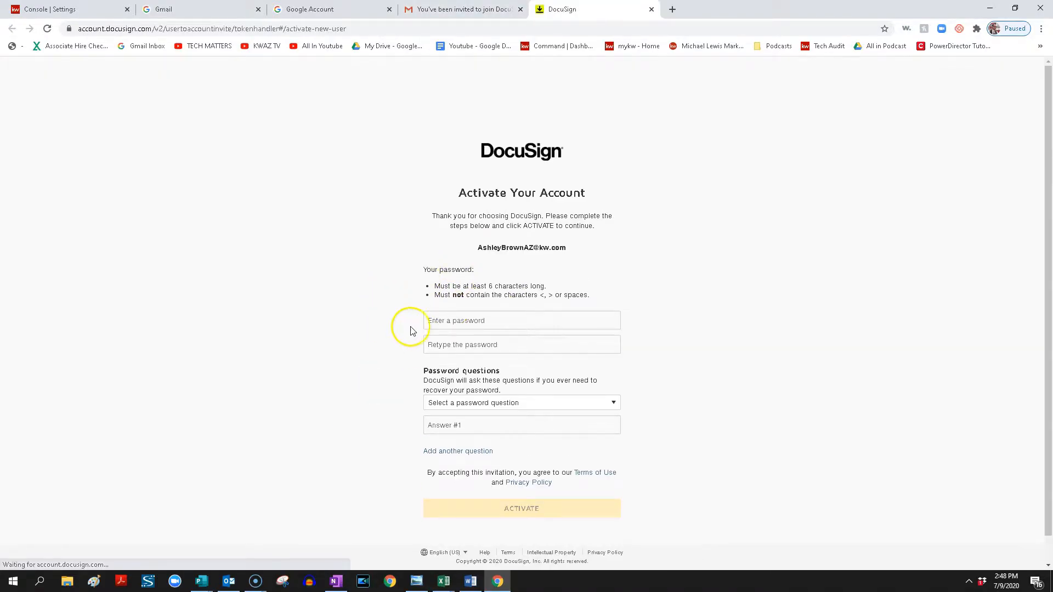
Activate the DocuSign account with a password and an answer to the childhood phone number question, and accept the customer agreement.
click(524, 317)
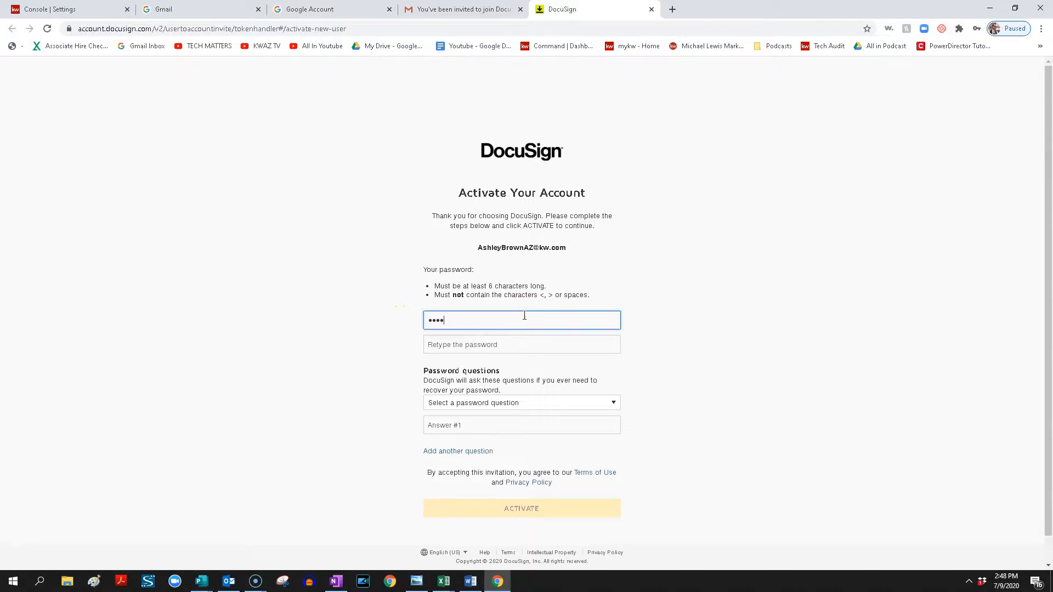
key(Tab)
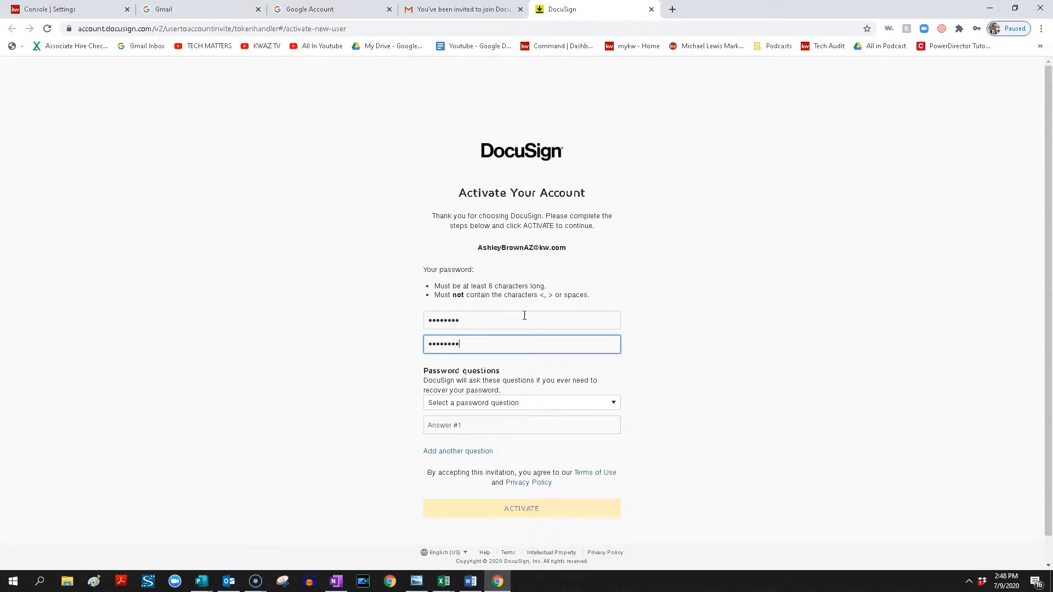
click(529, 406)
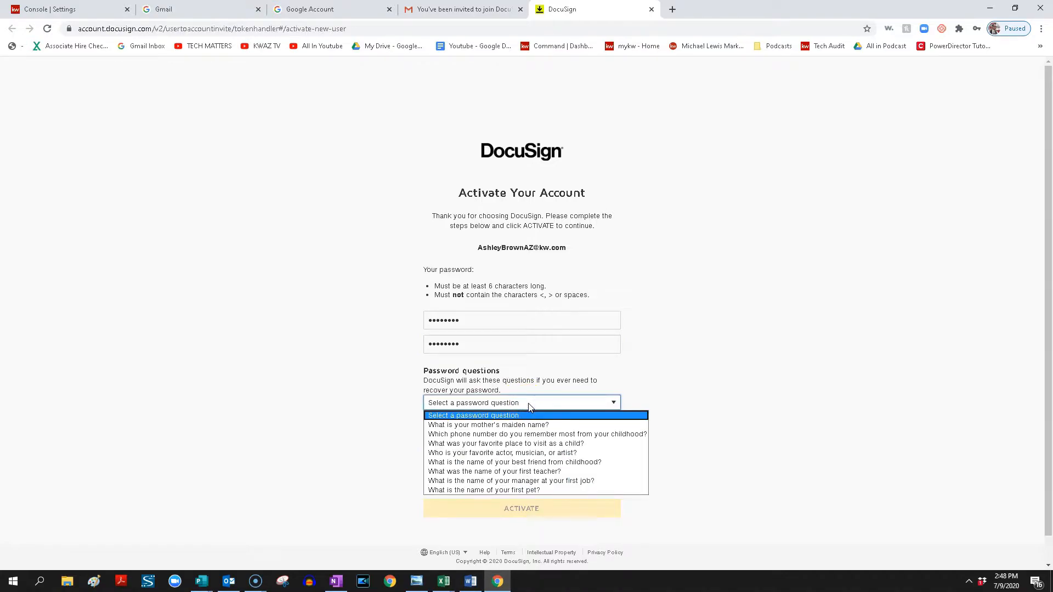
click(503, 434)
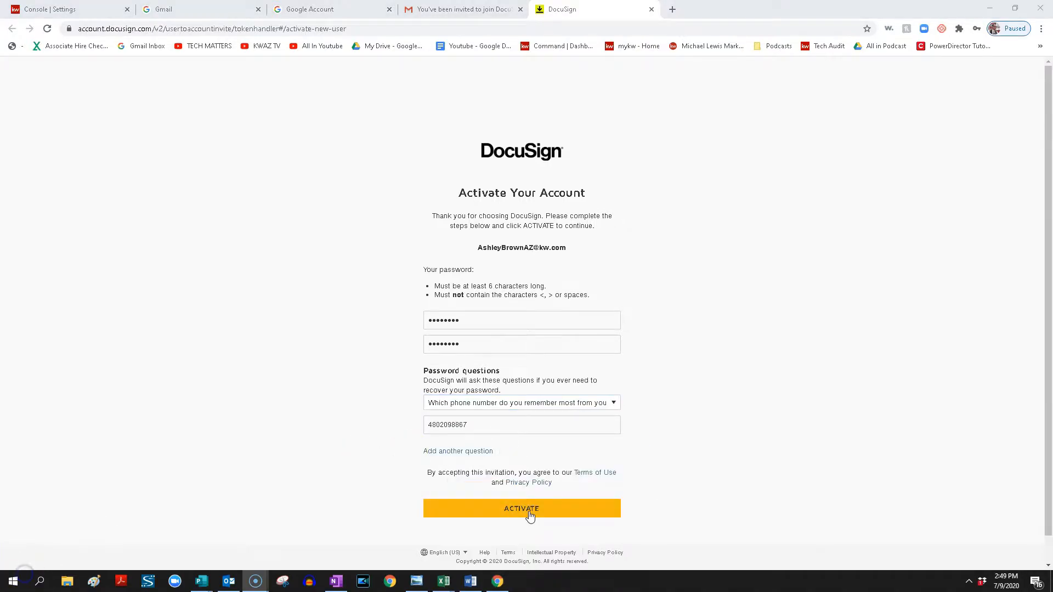
click(528, 511)
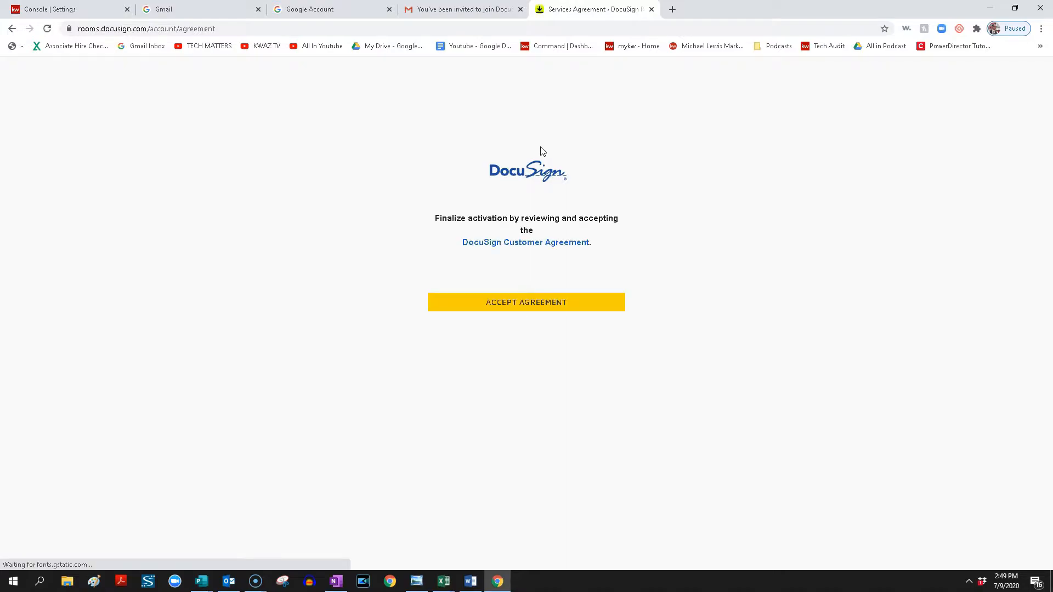
click(534, 301)
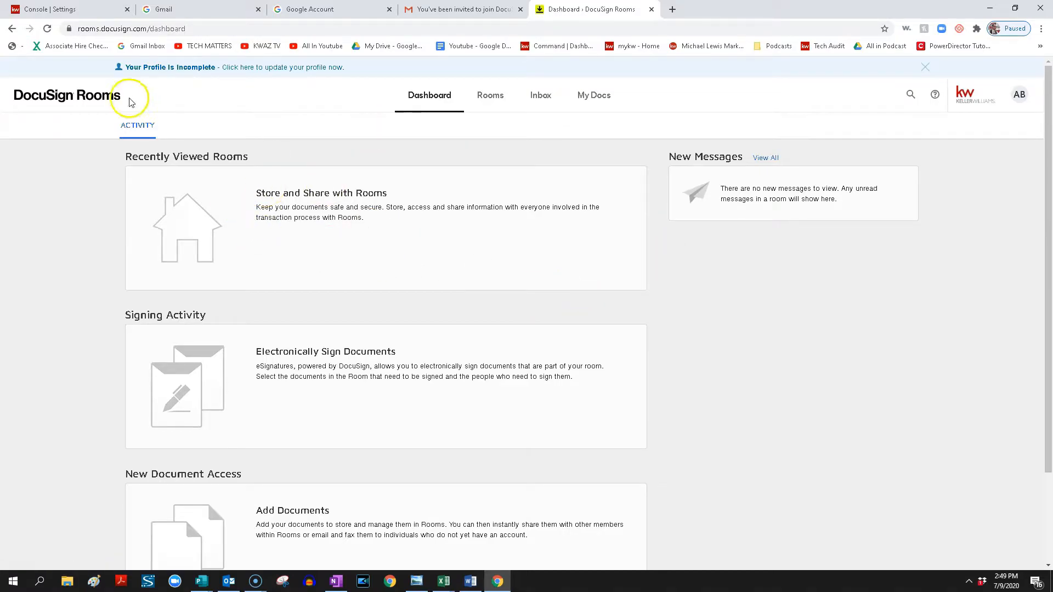
Authorize the DocuSign connection in the KW Command settings, logging in to DocuSign with the account password.
click(62, 10)
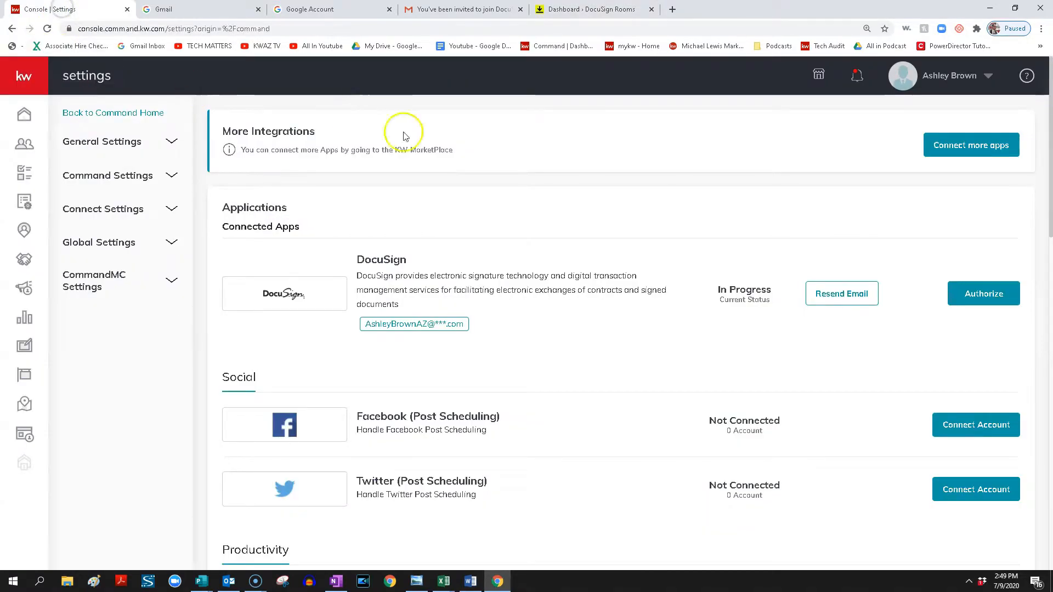
click(966, 294)
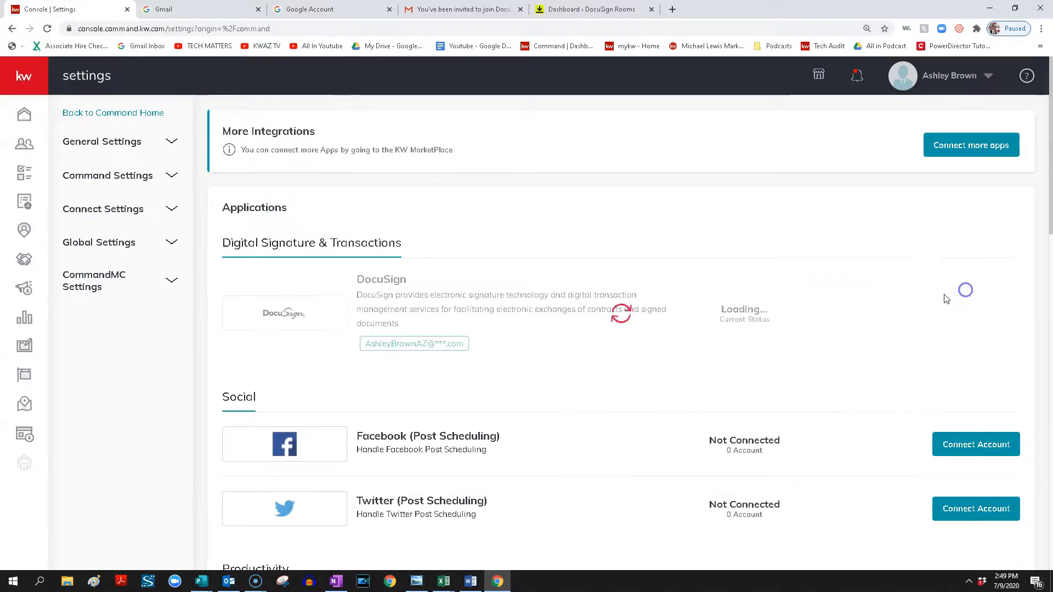
click(508, 242)
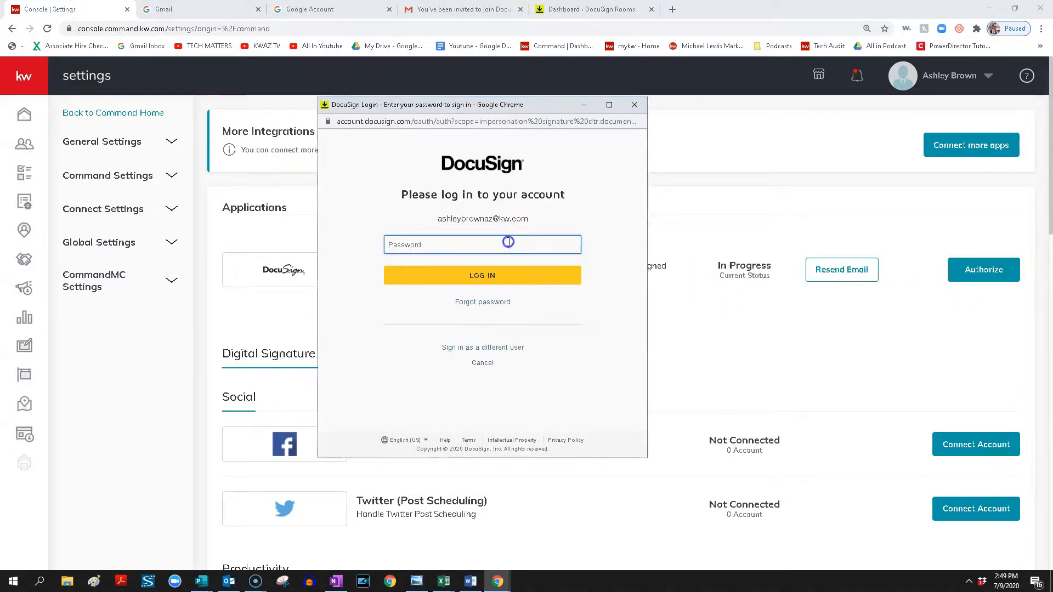
text(••)
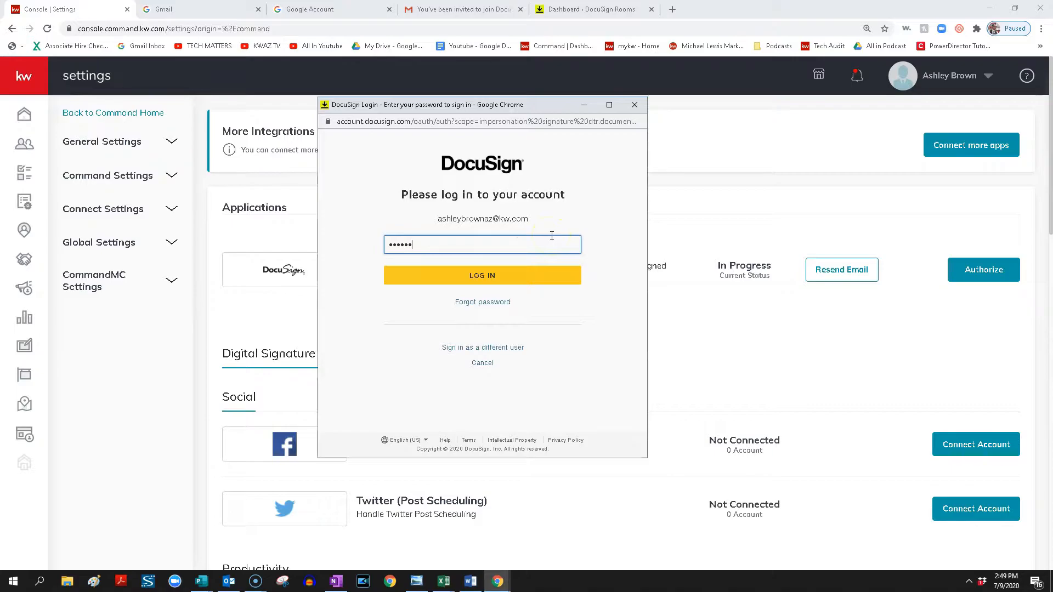
click(545, 276)
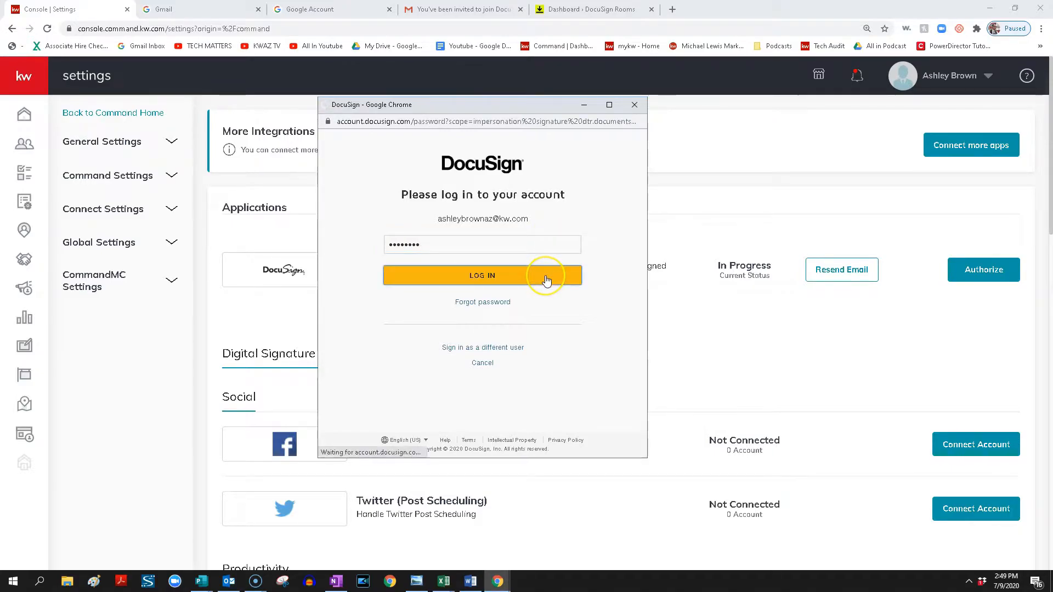
click(520, 420)
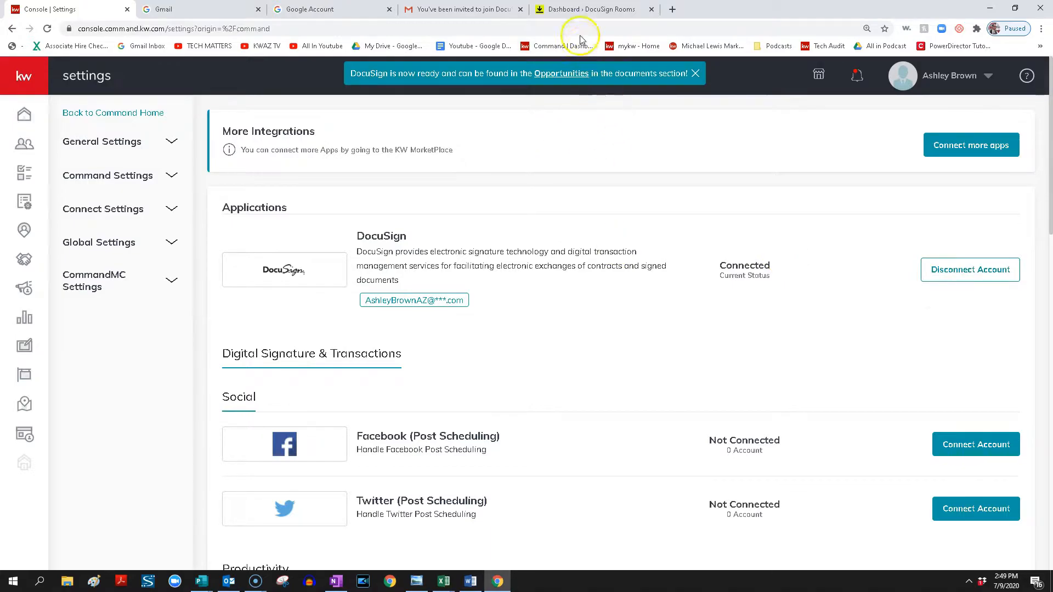
Switch to DocuSign Rooms, open the account's profile preferences and change the company name to Keller Williams Arizona Realty.
click(583, 14)
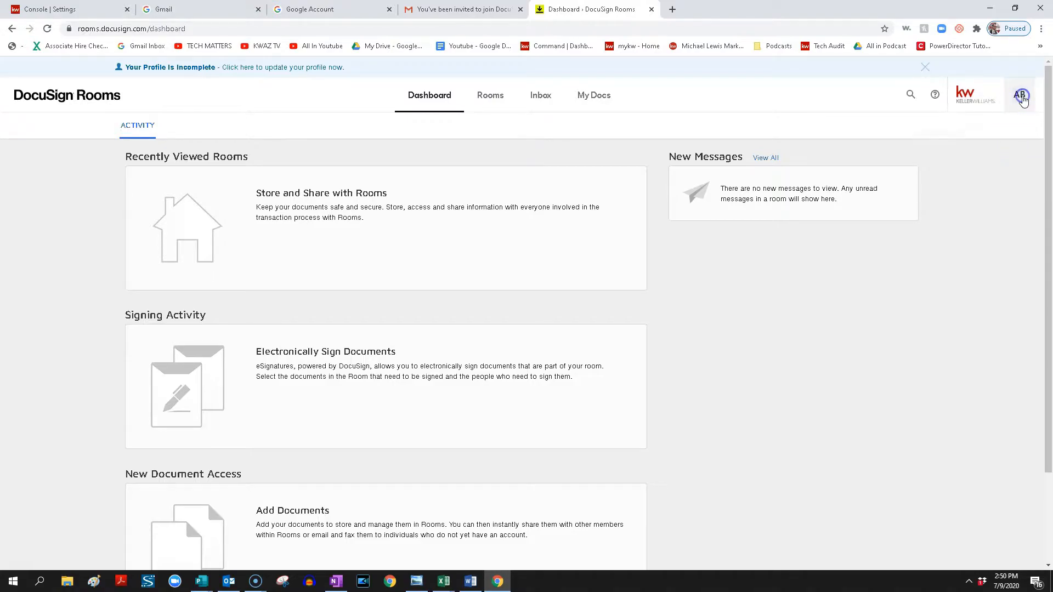
click(1021, 97)
click(952, 228)
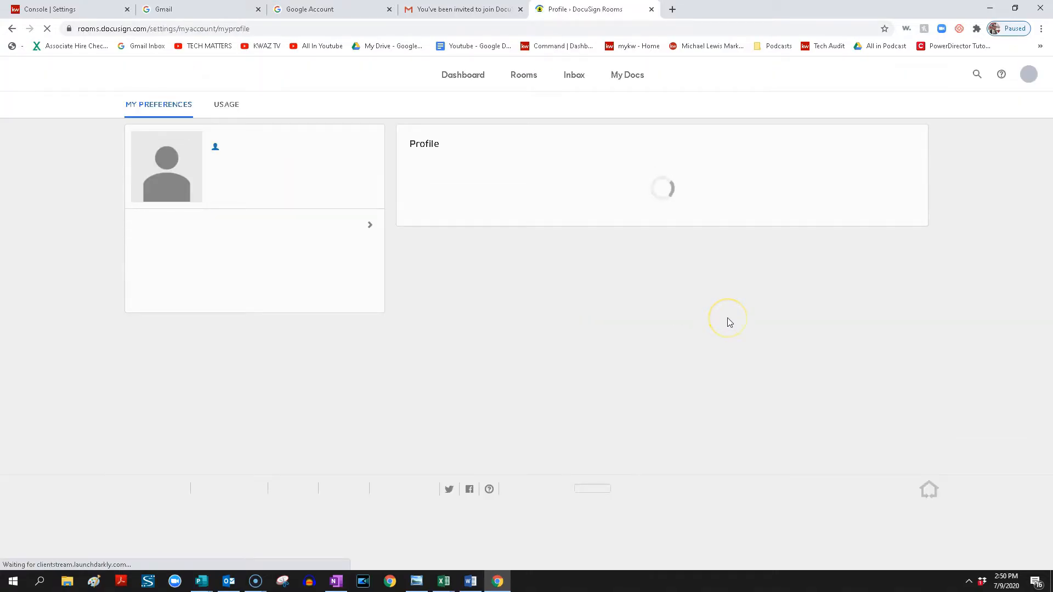
drag(682, 360, 622, 360)
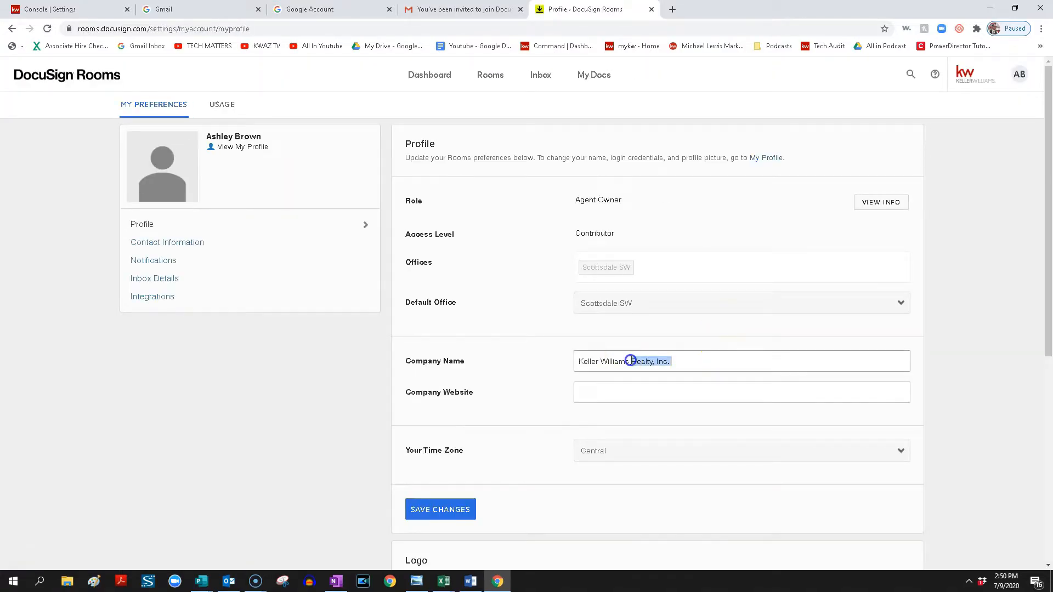
text(Arizona)
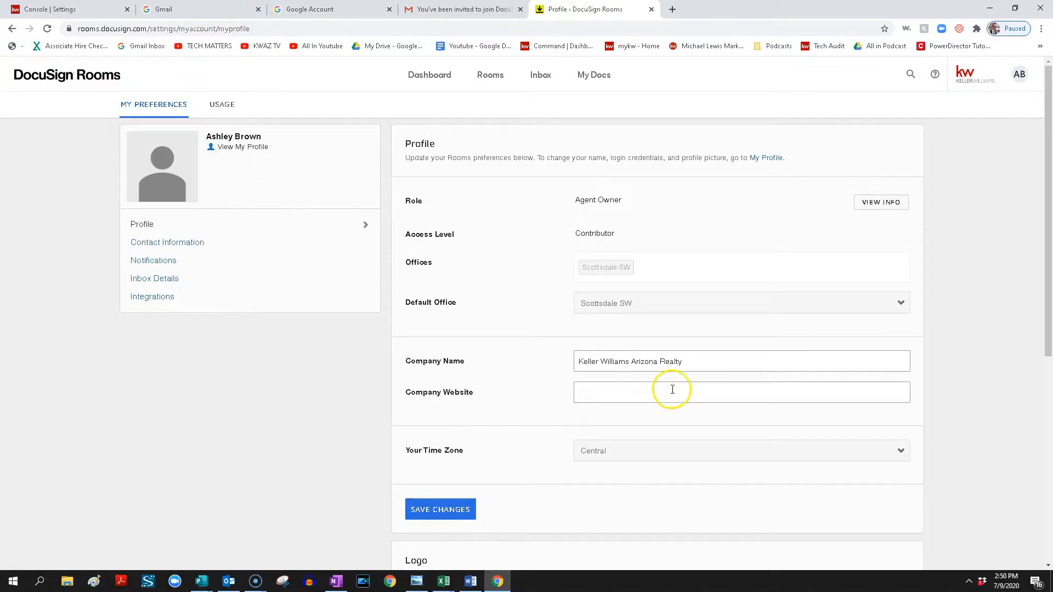
Set the profile's time zone to Arizona and save the profile changes.
scroll(669, 388, down, 1)
click(630, 396)
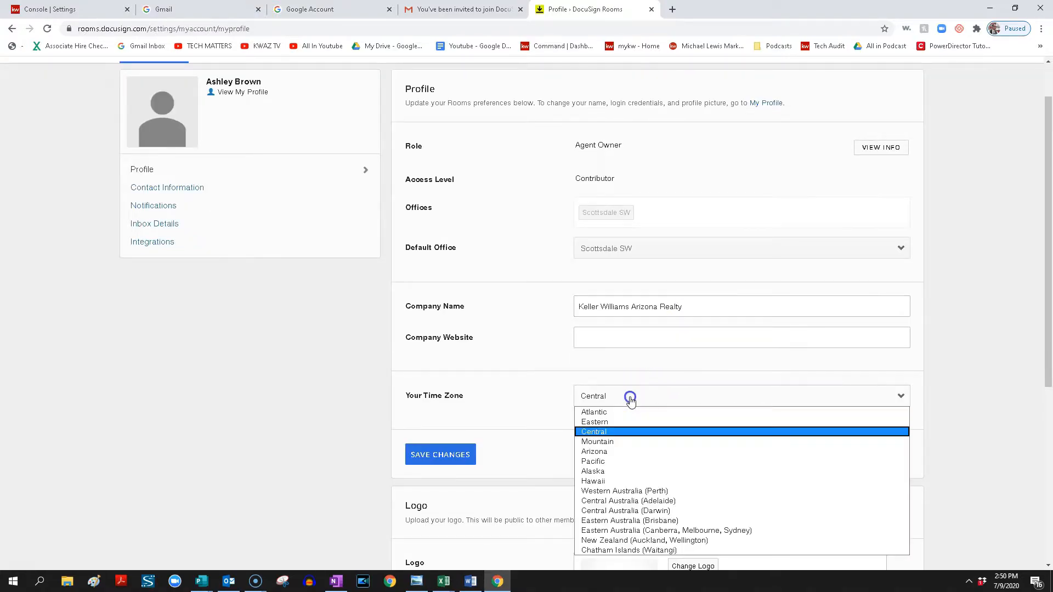
click(615, 450)
click(470, 458)
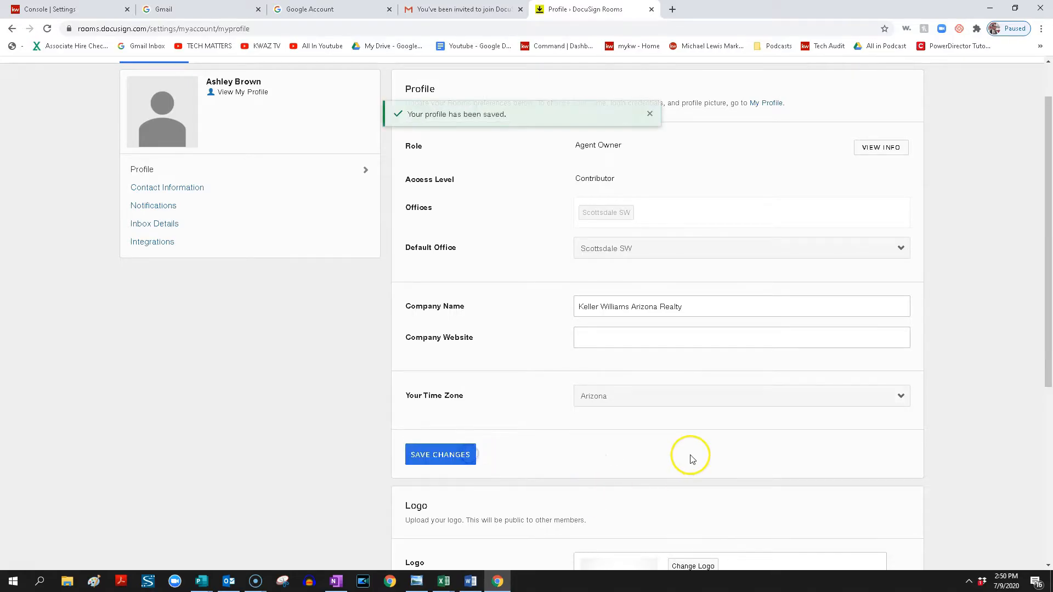
Upload the red Keller Williams Arizona Realty logo from the Command KWAZ Logos folder as the profile logo and save it.
scroll(685, 455, down, 1)
scroll(692, 459, down, 3)
click(698, 348)
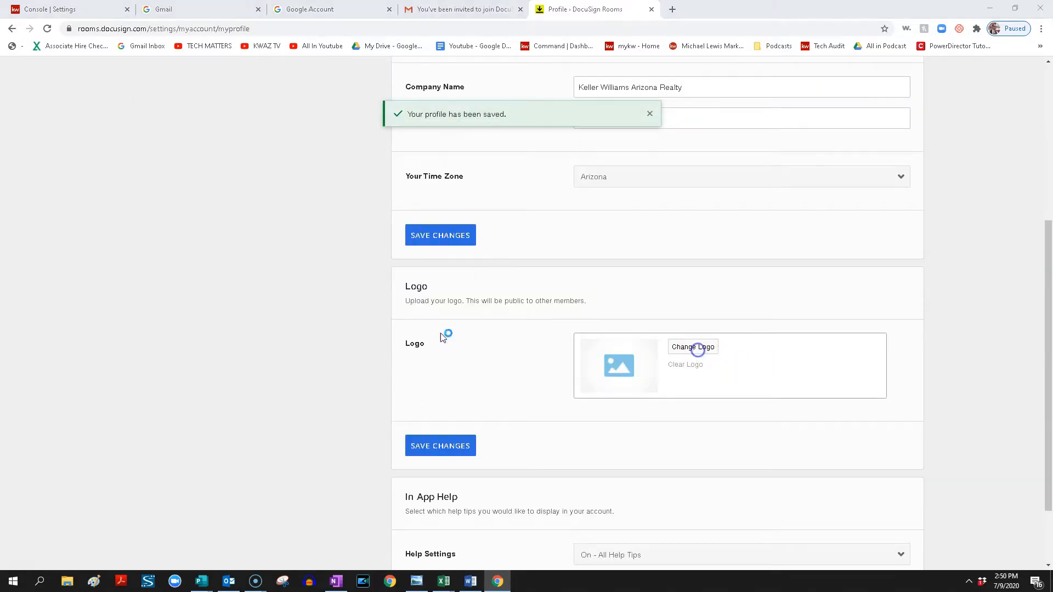
scroll(88, 118, up, 1)
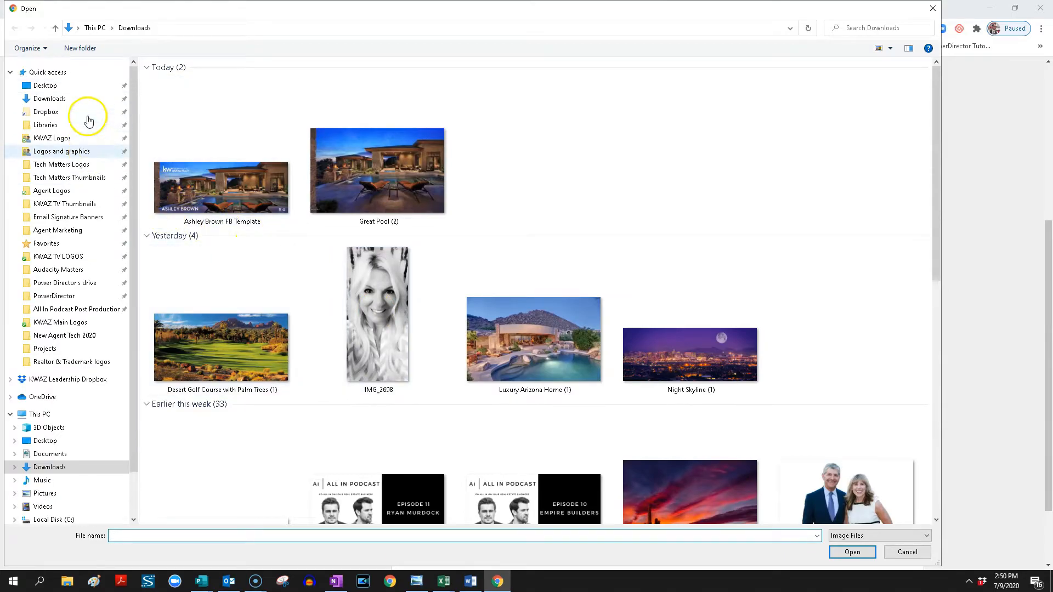
click(79, 126)
click(78, 137)
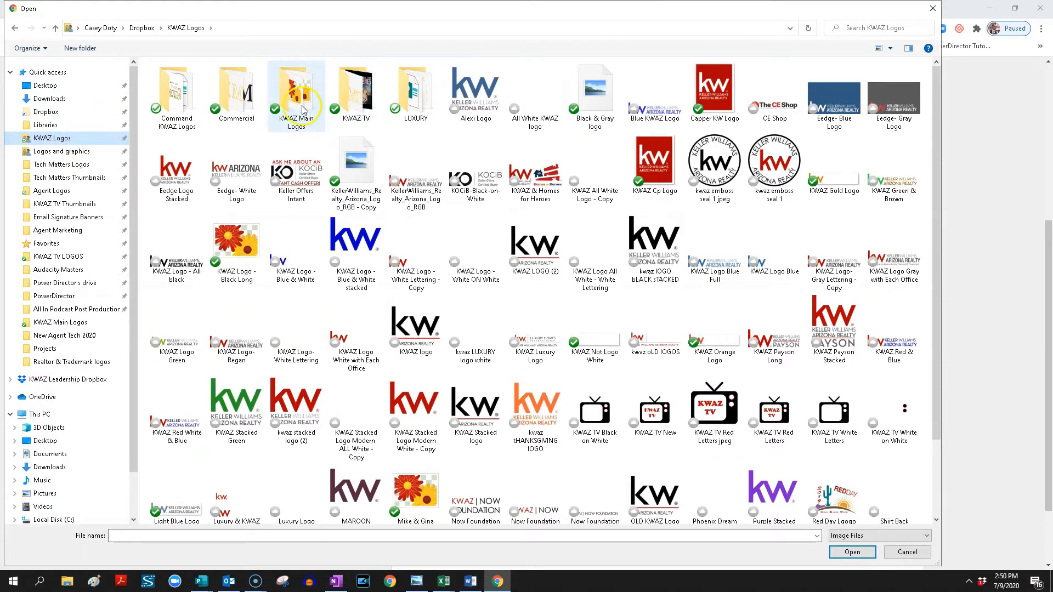
double_click(202, 96)
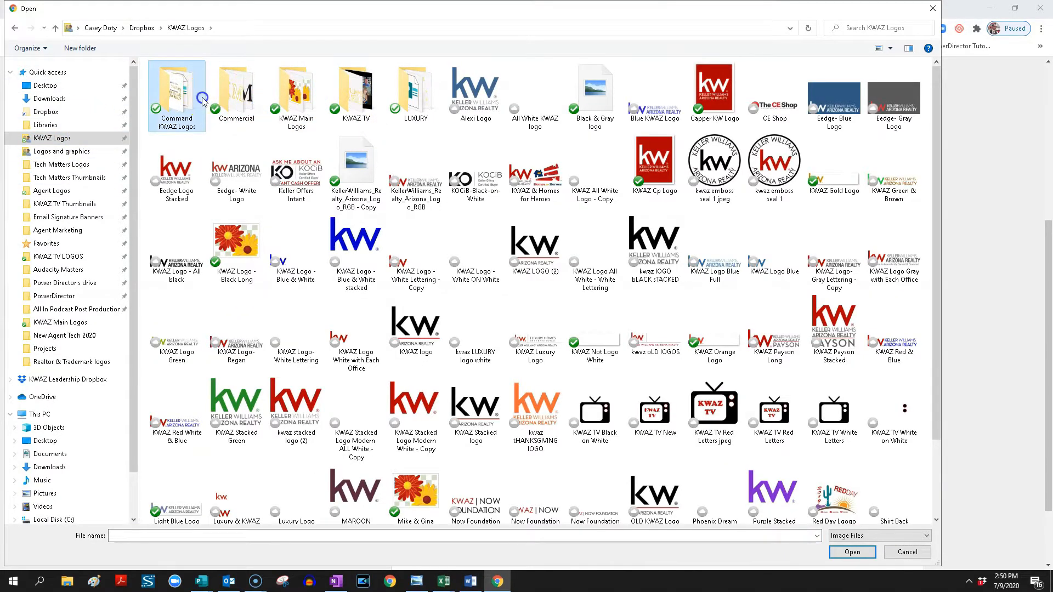
double_click(538, 438)
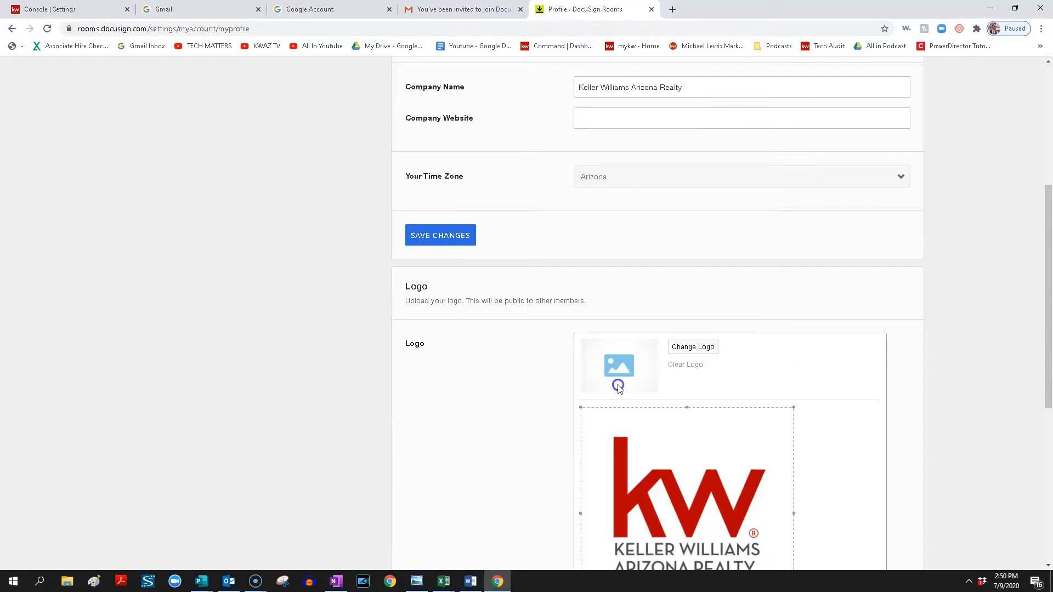
scroll(614, 411, down, 5)
click(598, 318)
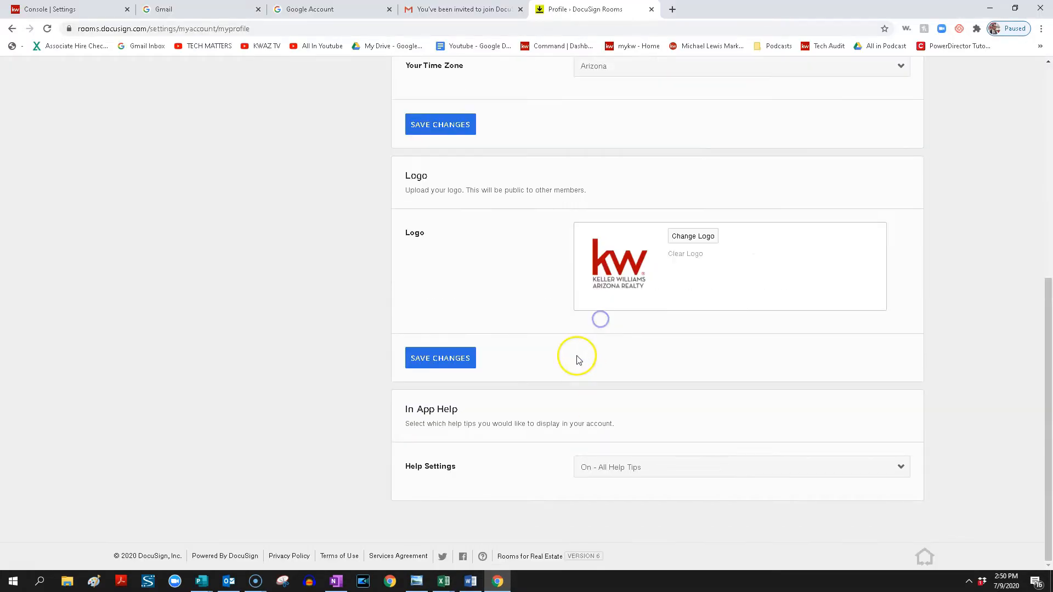
click(452, 360)
Open the account's contact information and enter the mobile number.
scroll(329, 324, up, 7)
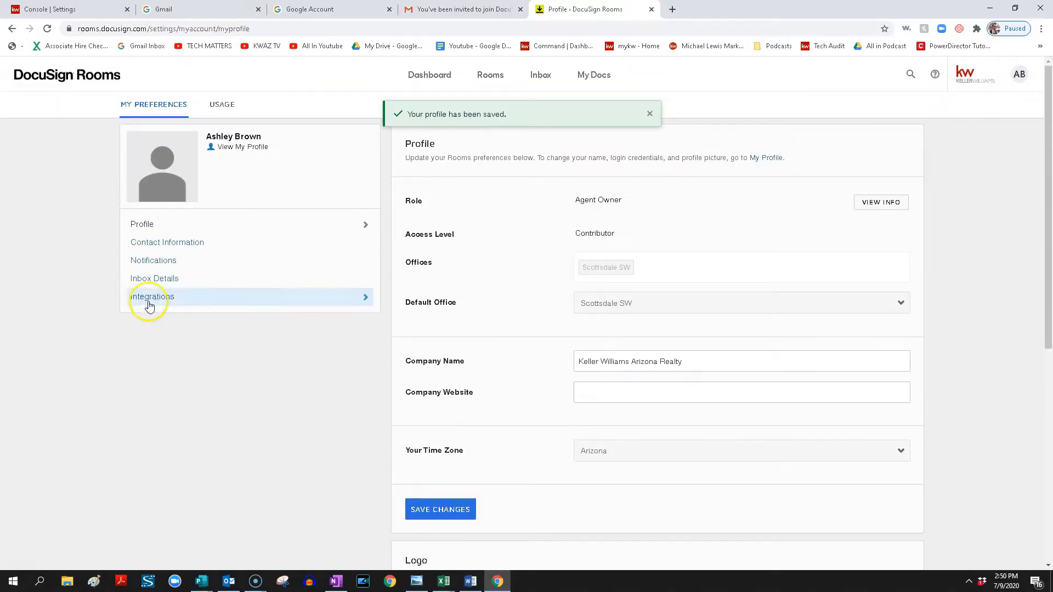
click(160, 244)
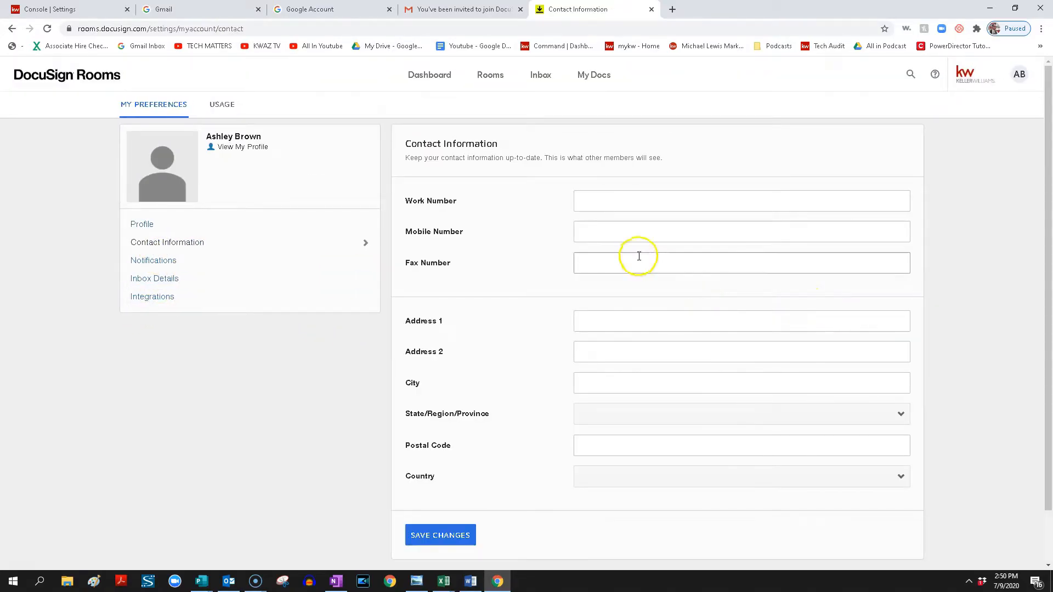
click(640, 234)
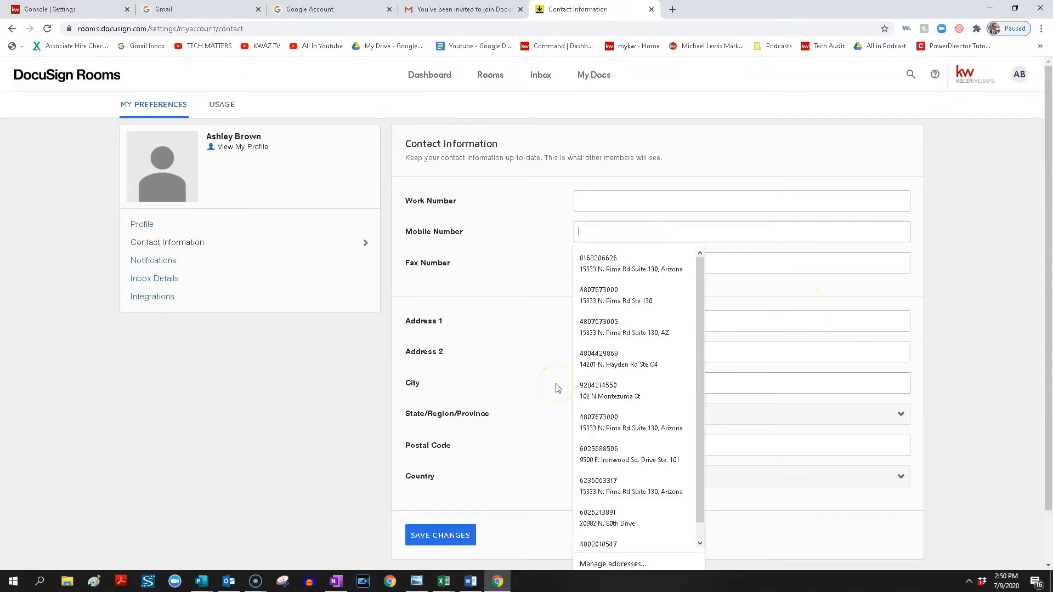
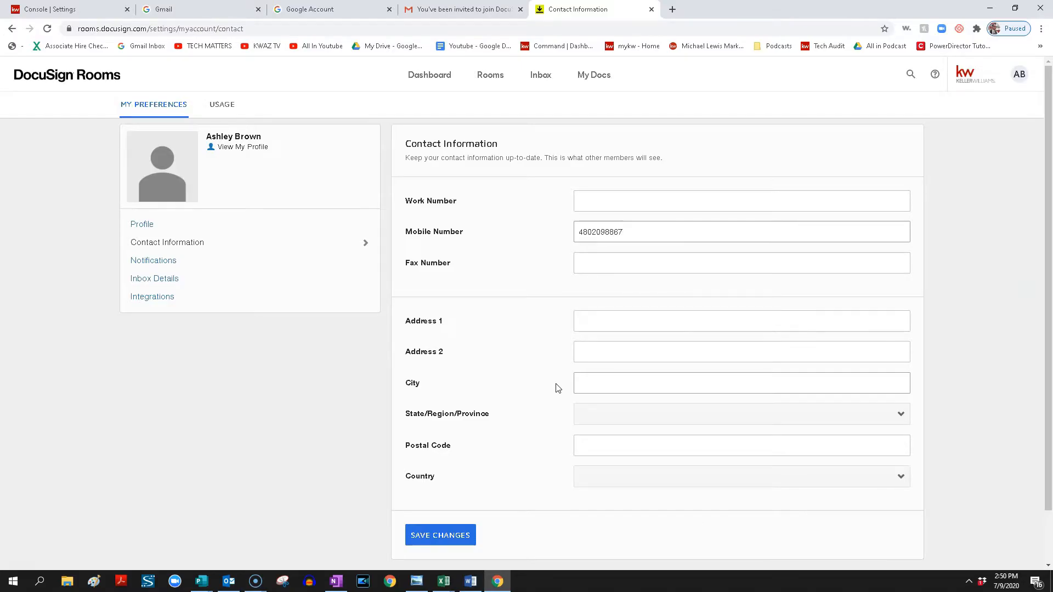
Enter the office street address with suite in Address 1 and leave Address 2 blank.
click(620, 324)
text(15333 N. P)
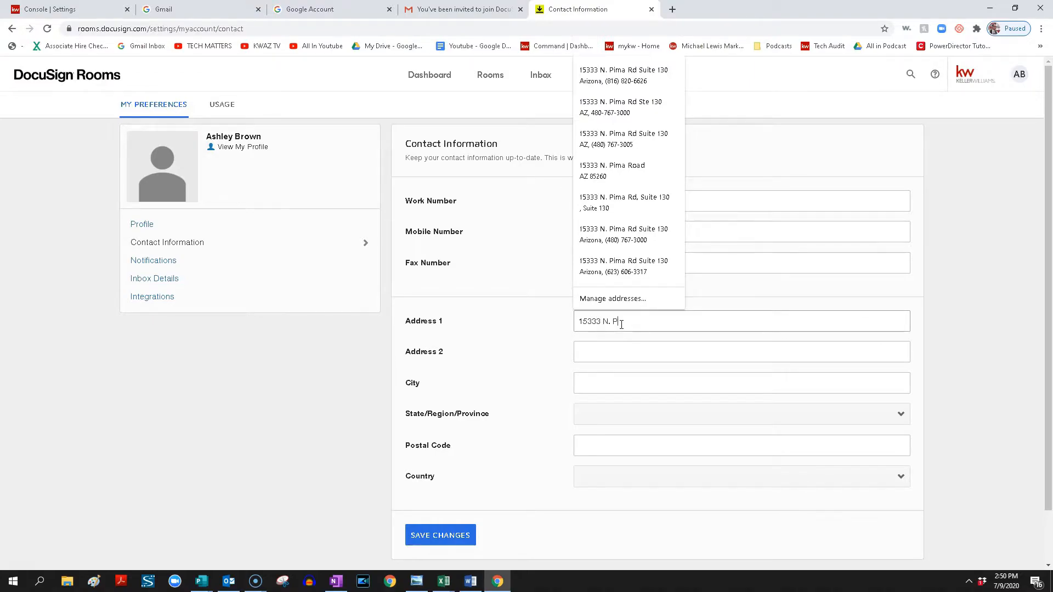
text(ima Rd )
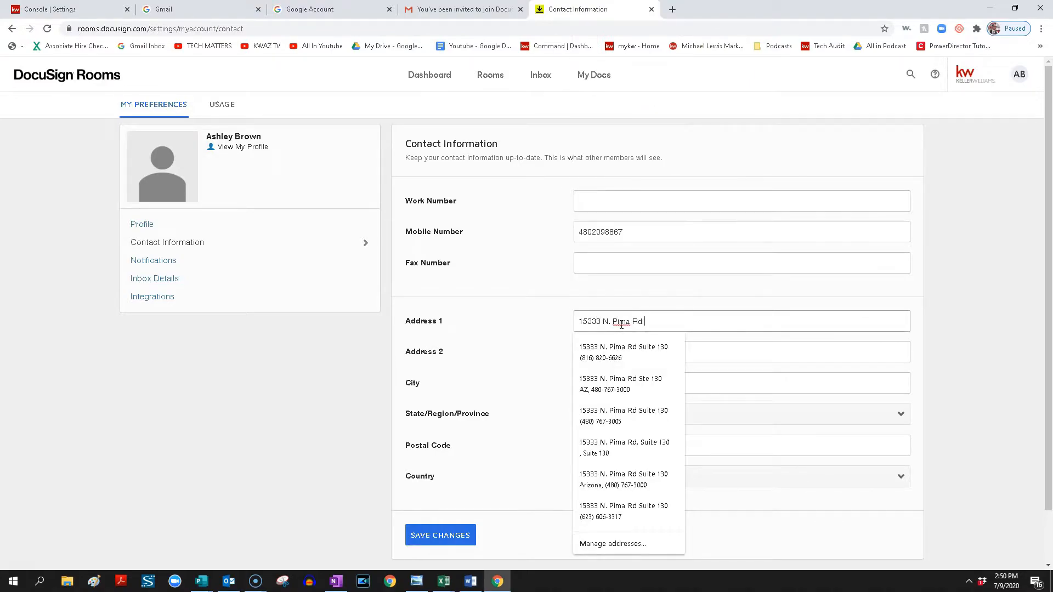
text(Suite 130)
key(Tab)
key(Tab)
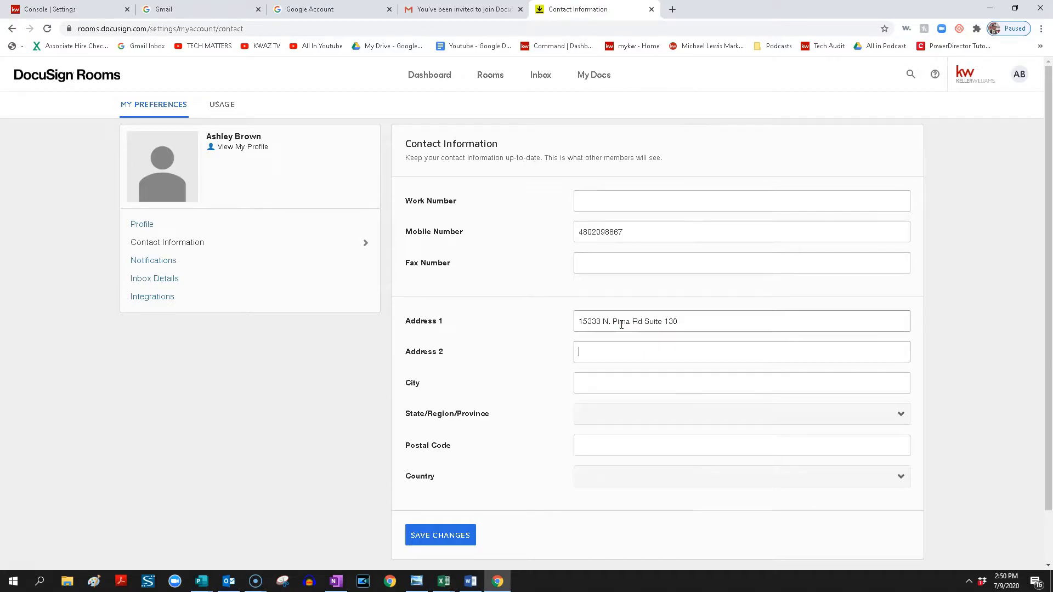
Enter the office city, set the country to United States and the state to Arizona.
text(Scottsdale)
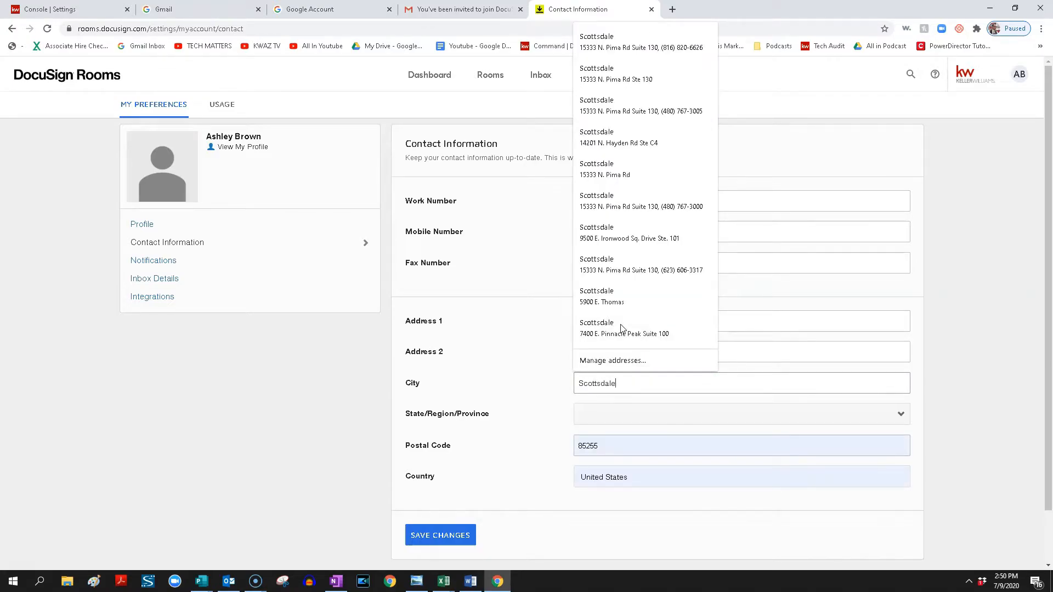
key(Tab)
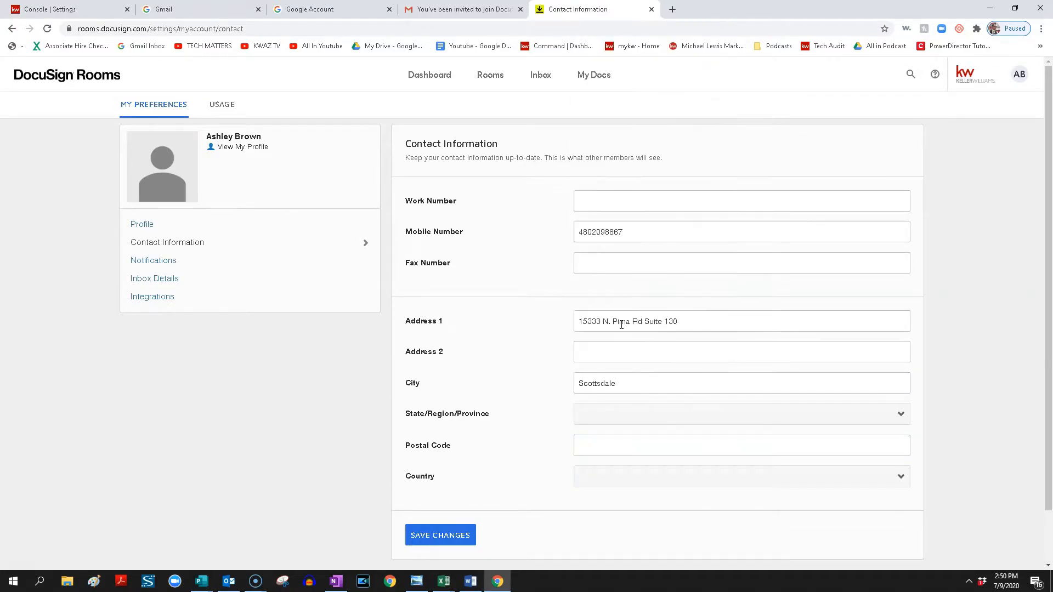
click(641, 412)
click(607, 476)
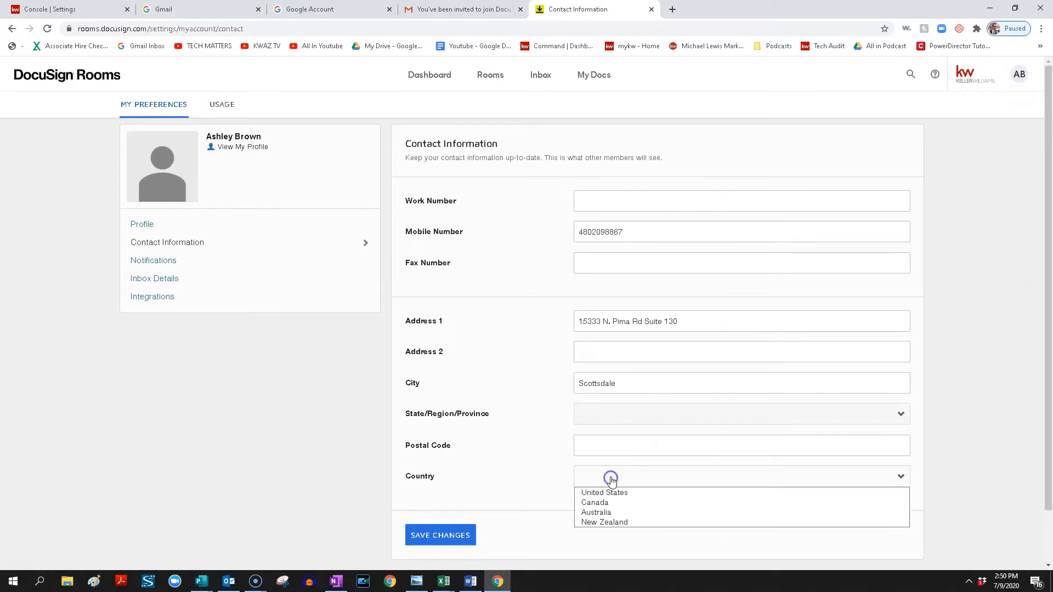
click(612, 492)
click(610, 413)
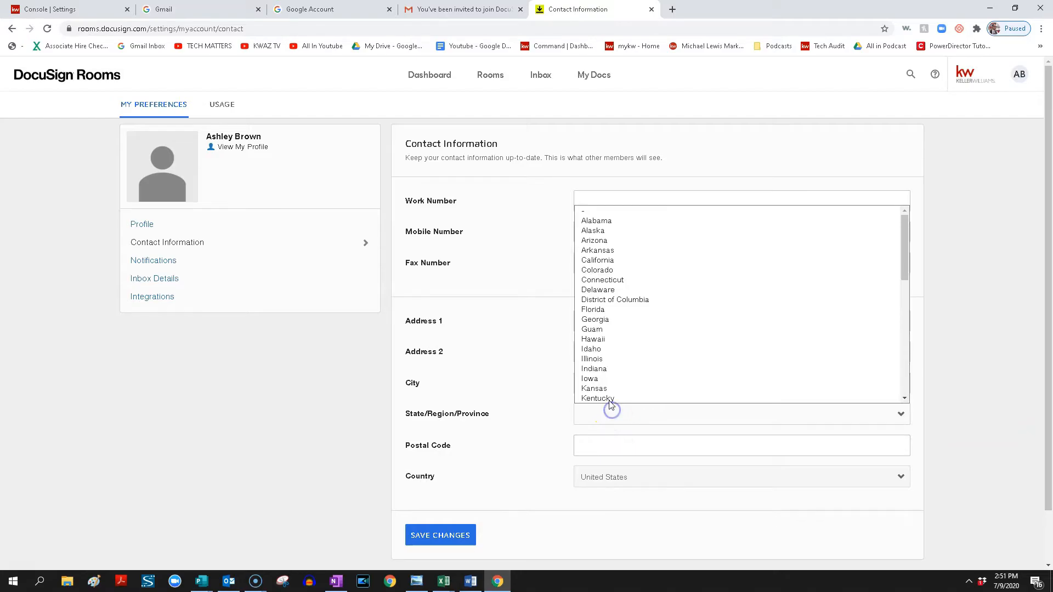
click(609, 242)
Enter the office postal code and save the contact information.
click(609, 442)
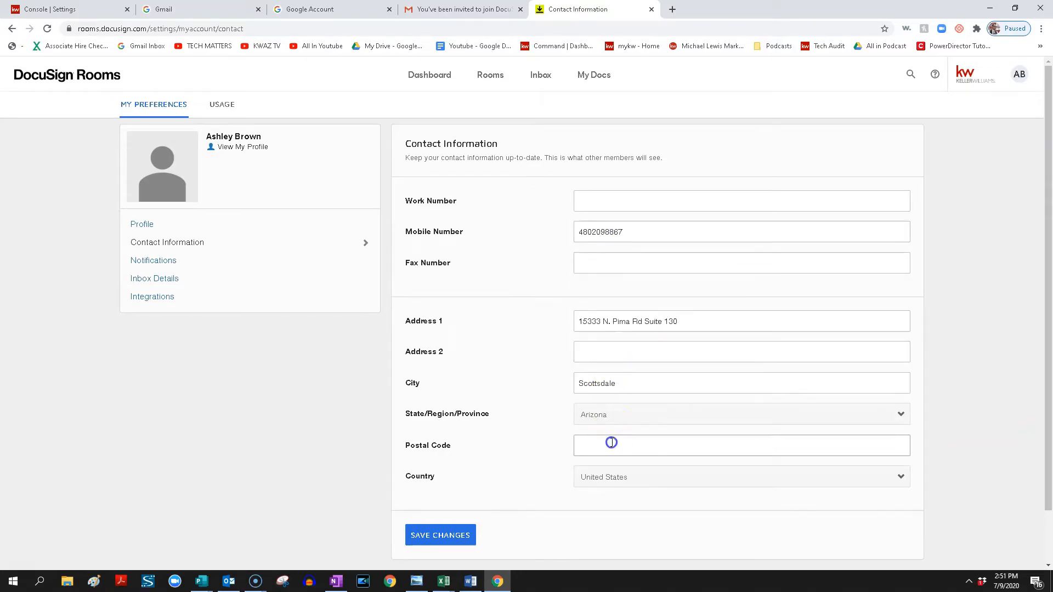
text(85260)
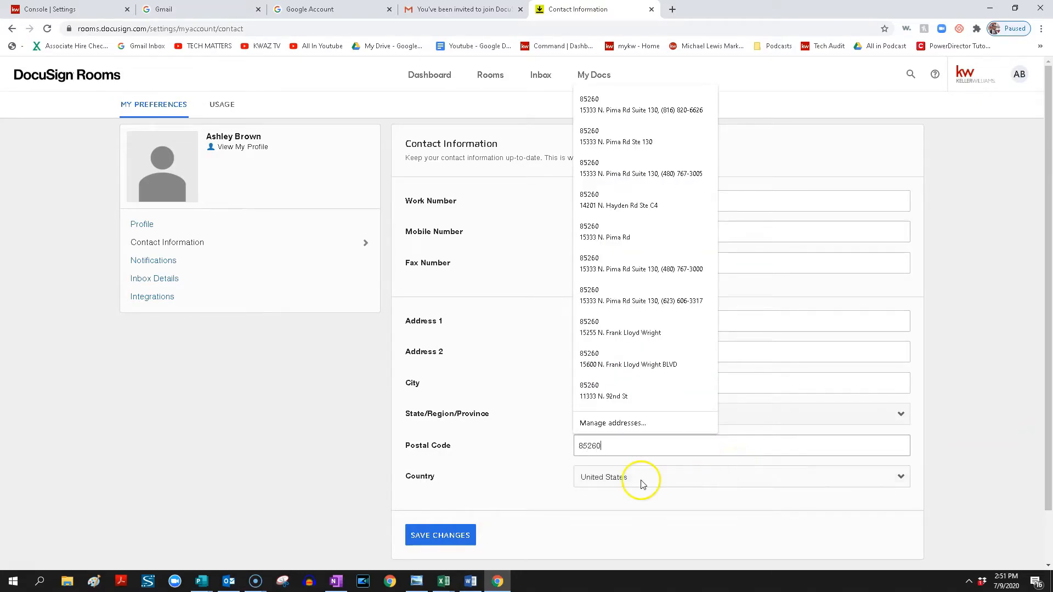
click(457, 542)
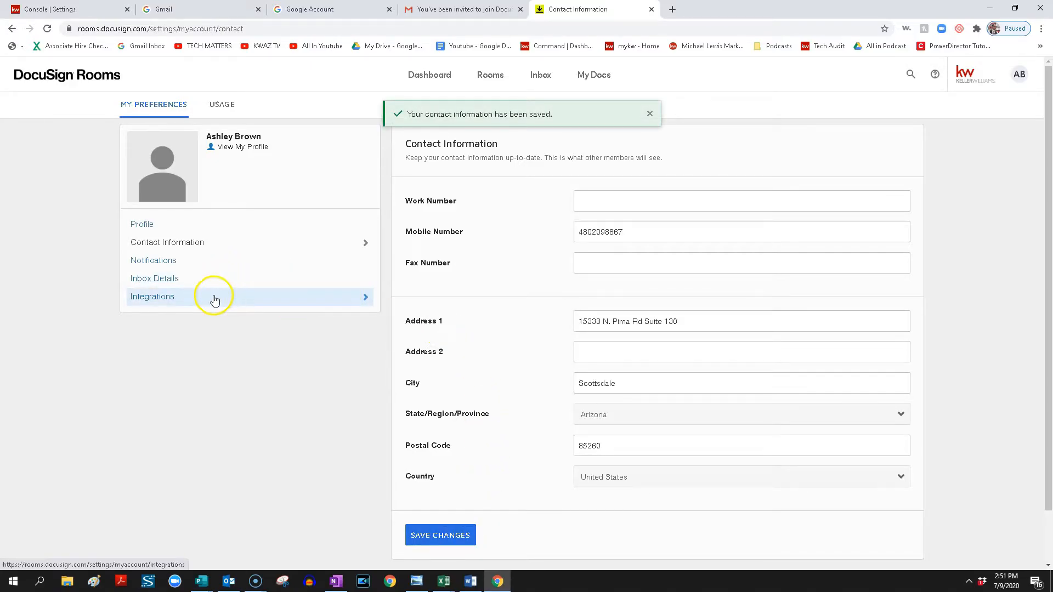
From the Integrations settings, open the NRDS ID lookup and choose recovery by last name and real estate license number.
click(187, 299)
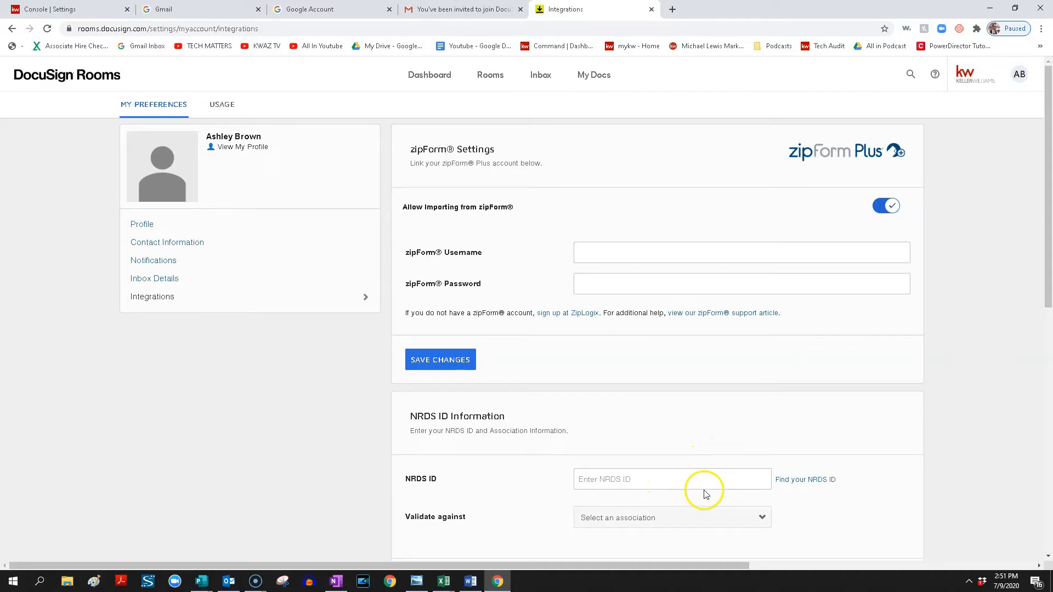
click(810, 481)
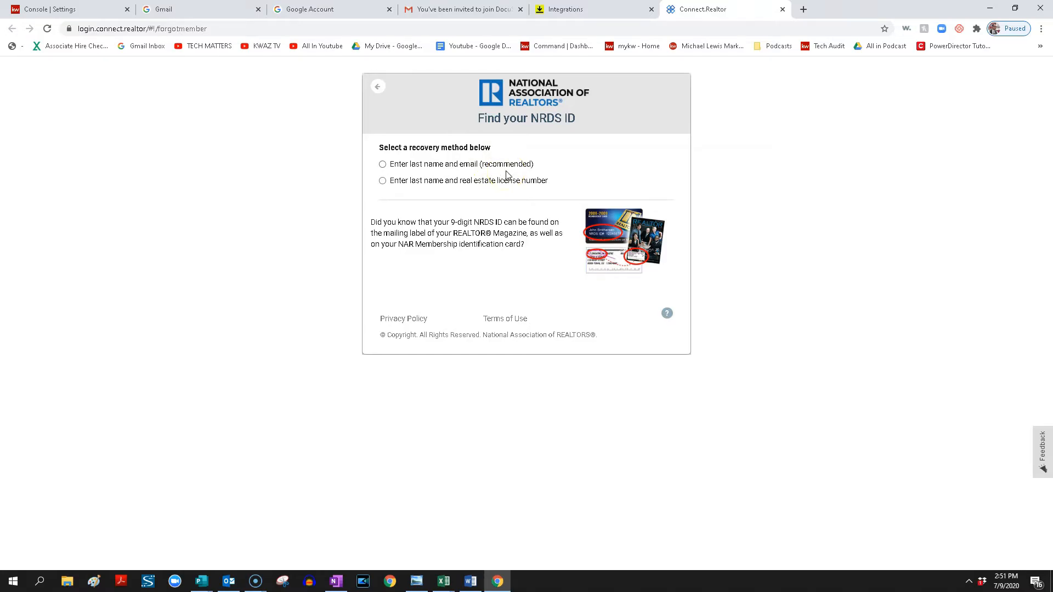
click(383, 181)
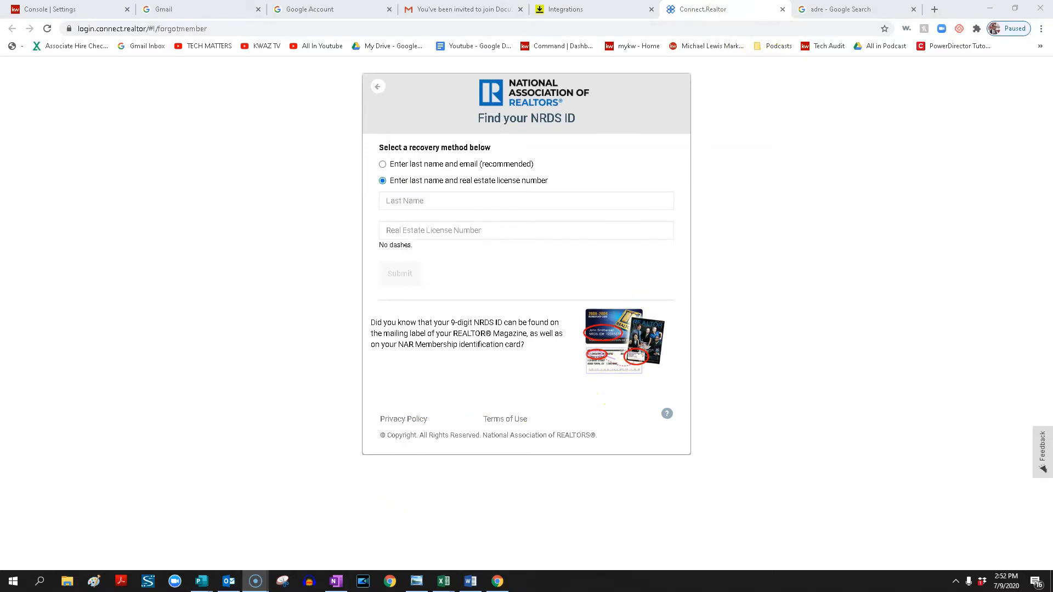
Switch to the adre search results and open the Arizona Department of Real Estate public database's salesperson search by name.
click(818, 11)
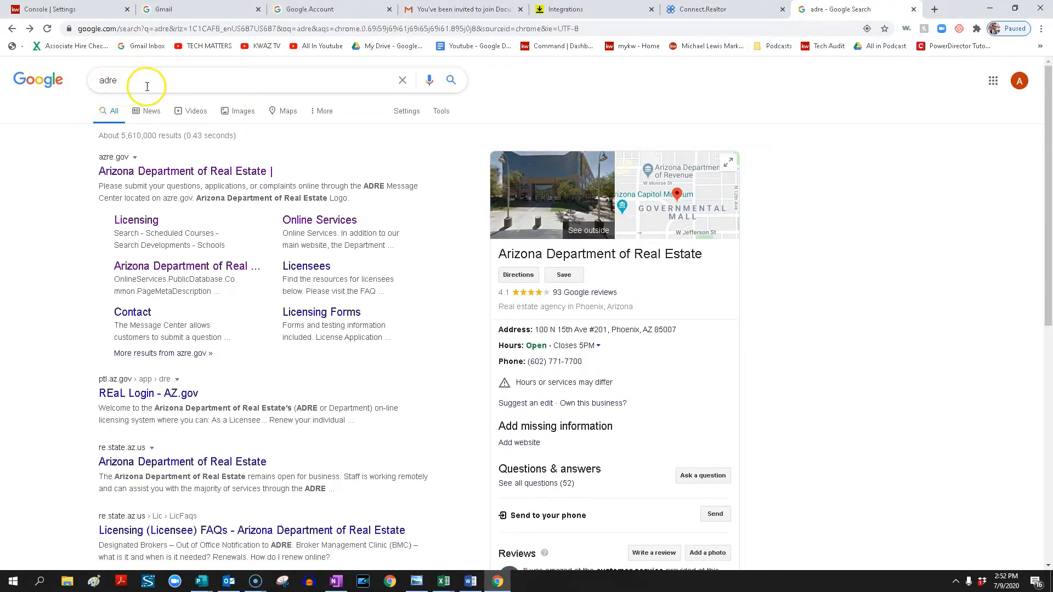
click(324, 221)
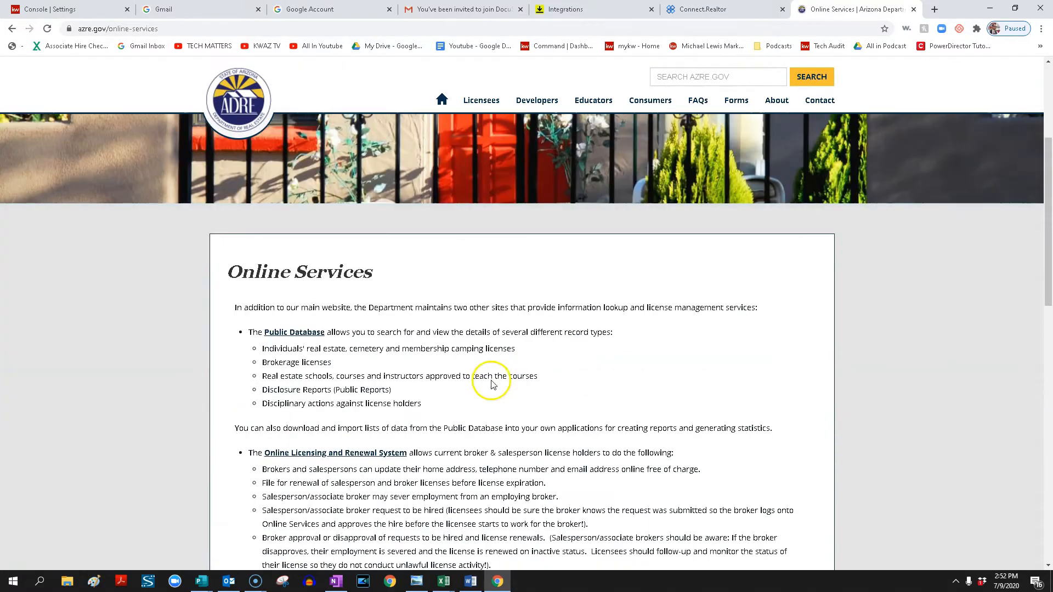
click(315, 333)
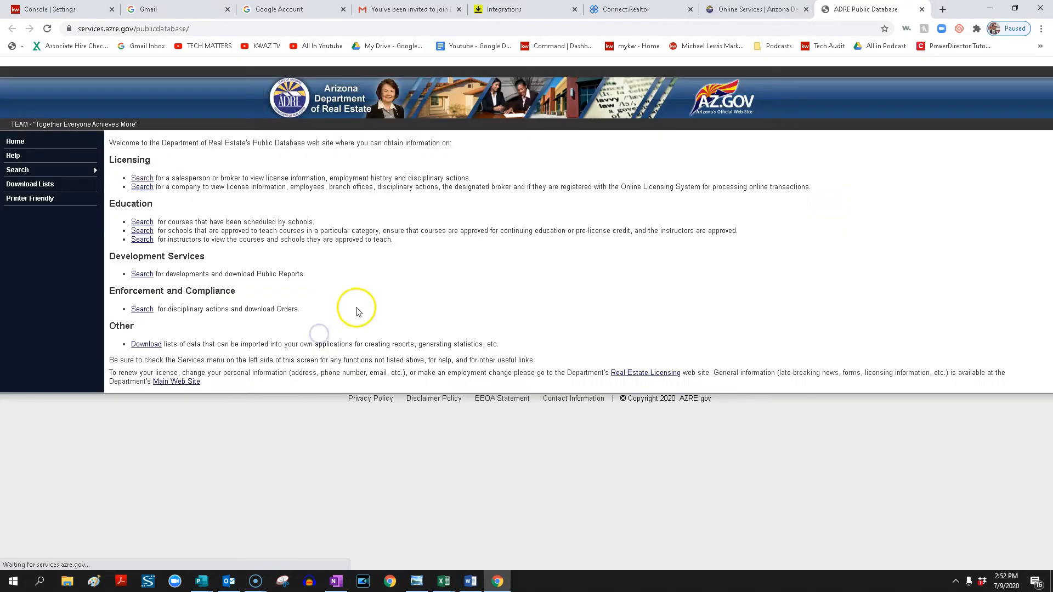
click(143, 179)
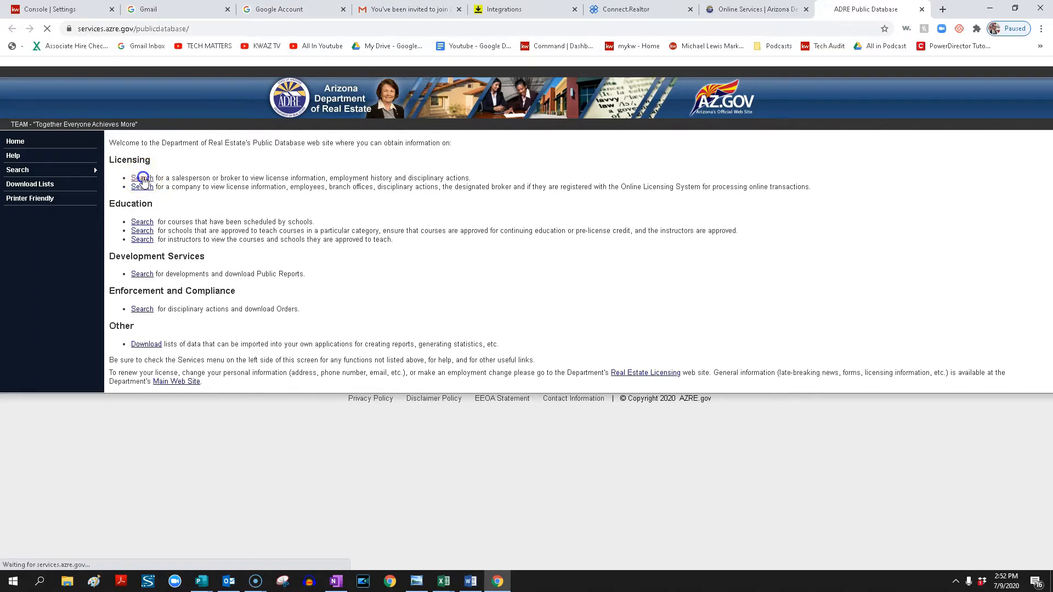
click(128, 259)
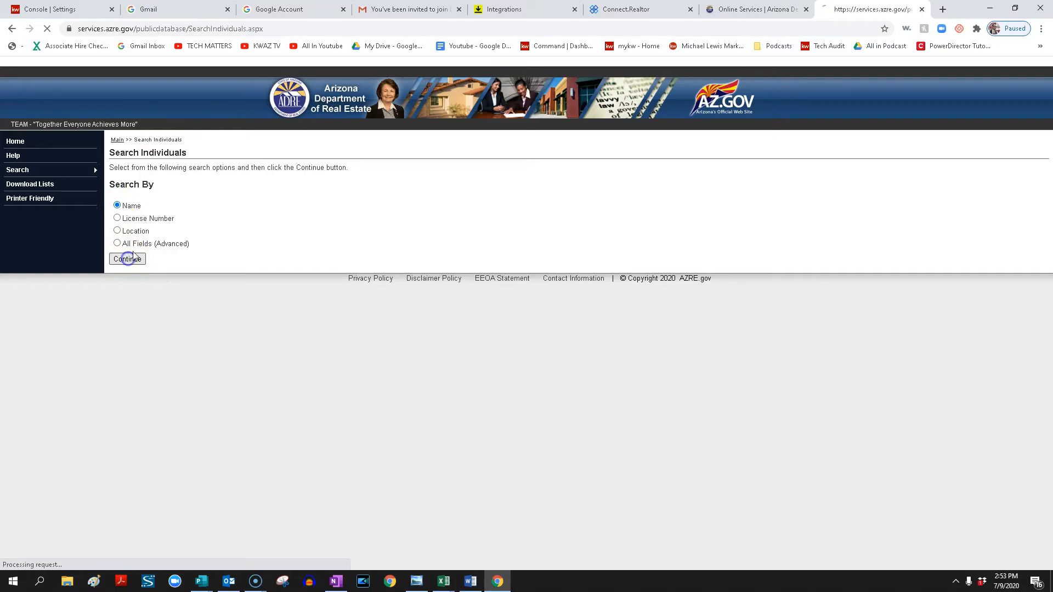
Search for the agent by last and first name and copy the license number of the active Keller Williams Arizona Realty record.
text(brown)
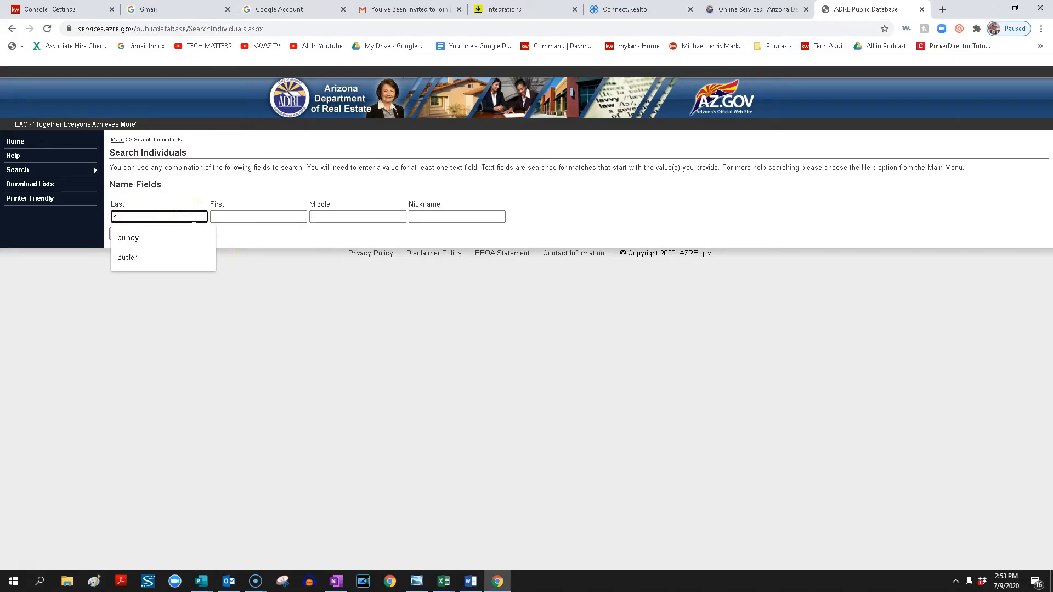
key(Tab)
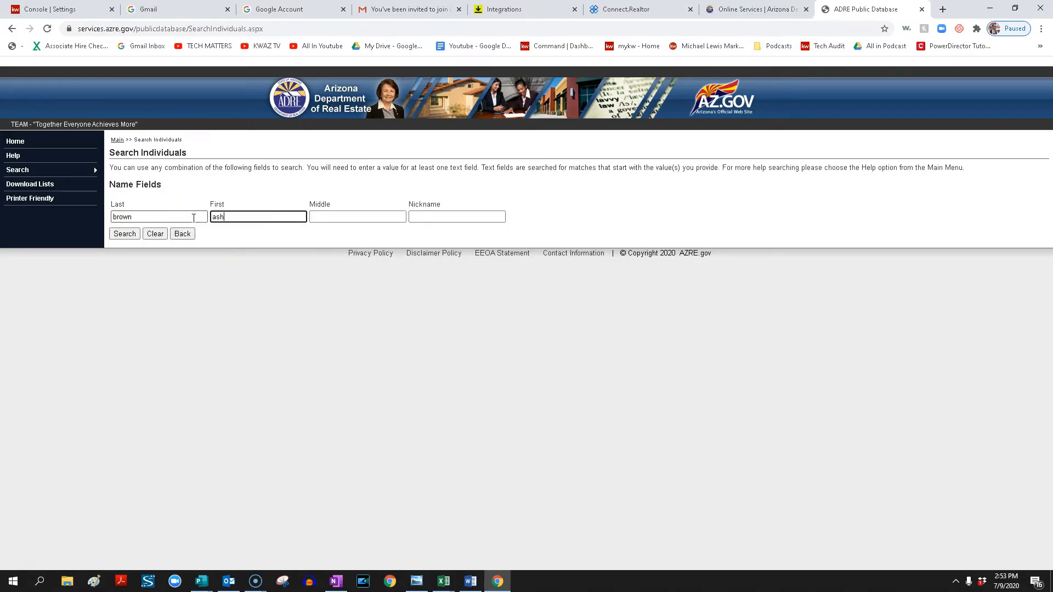
click(124, 234)
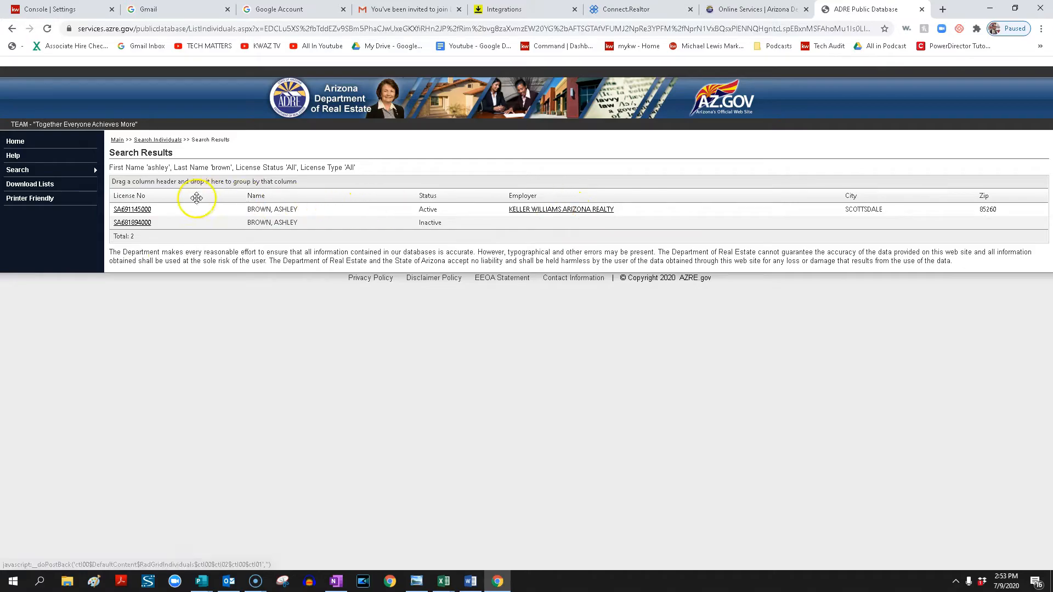
drag(151, 209, 110, 209)
key(ctrl+c)
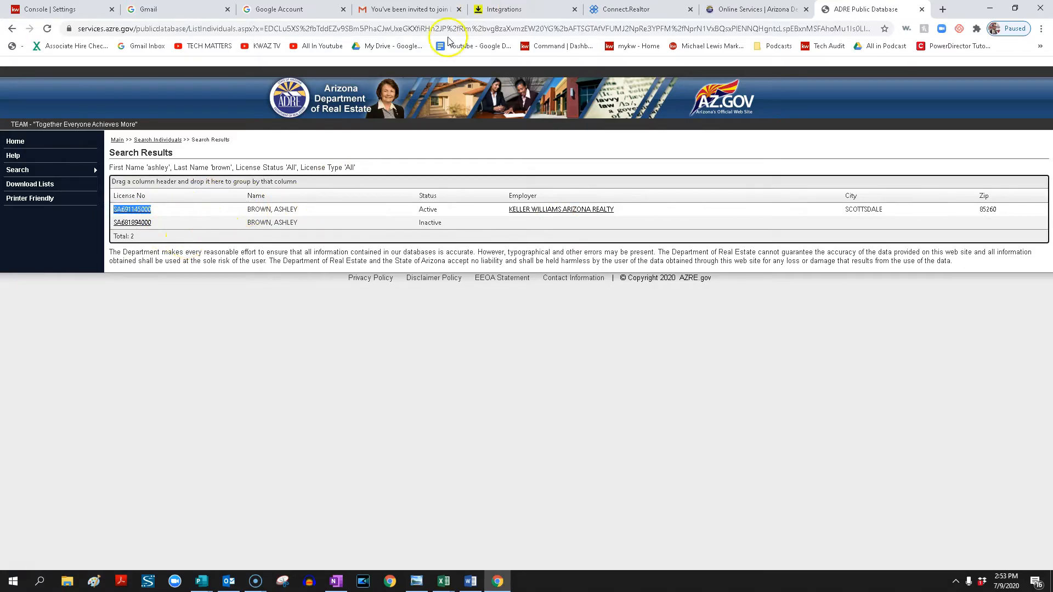
Return to the NRDS ID lookup, paste the license number, enter the agent's last name and submit the form.
click(505, 9)
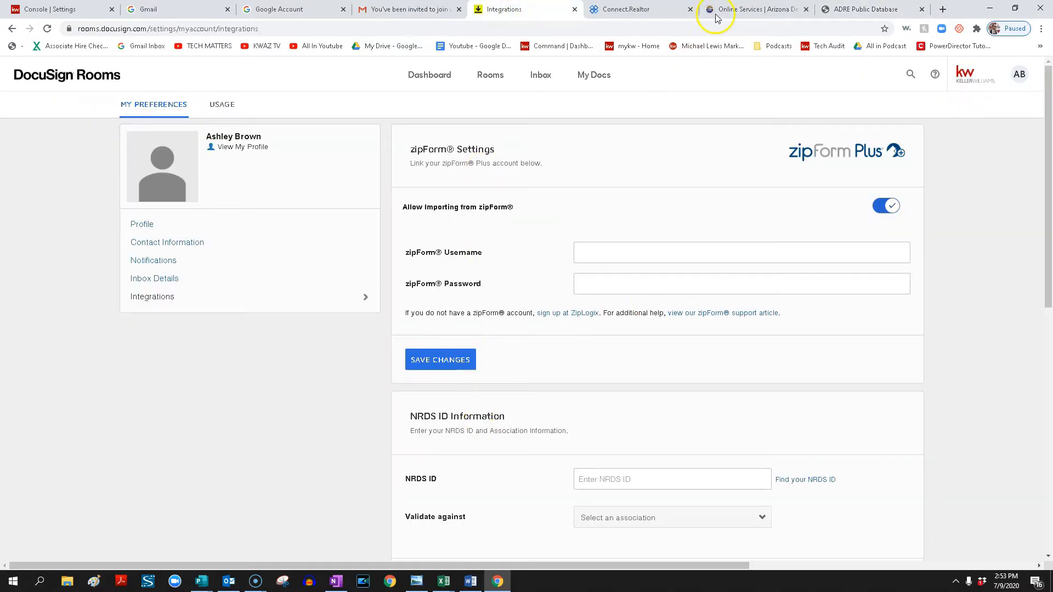
click(602, 6)
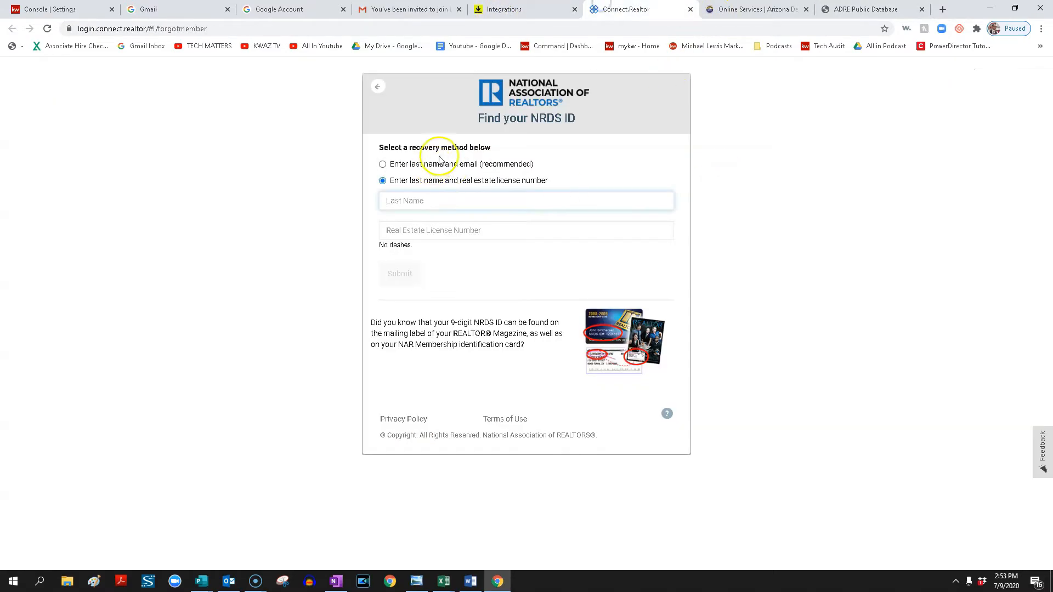
click(425, 234)
key(ctrl+v)
click(435, 201)
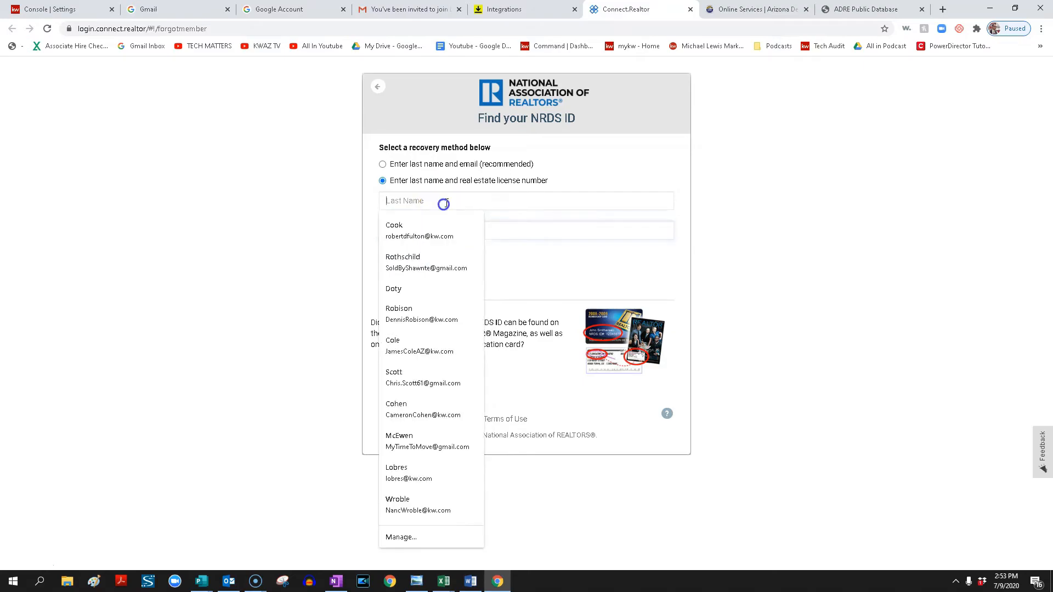
text(brown)
click(400, 273)
Copy the retrieved NRDS ID and paste it into the NRDS ID field of the DocuSign Rooms integrations.
click(549, 166)
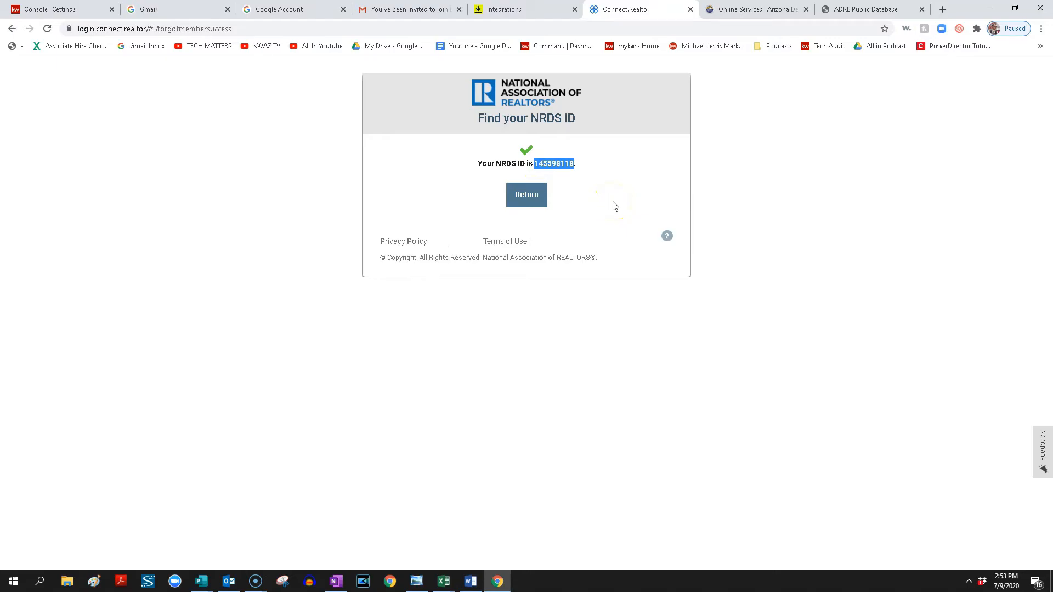
click(524, 199)
click(519, 14)
click(644, 473)
Validate the NRDS ID against ARIZONA ASSOCIATION OF REALTORS® and save the changes.
scroll(646, 474, down, 3)
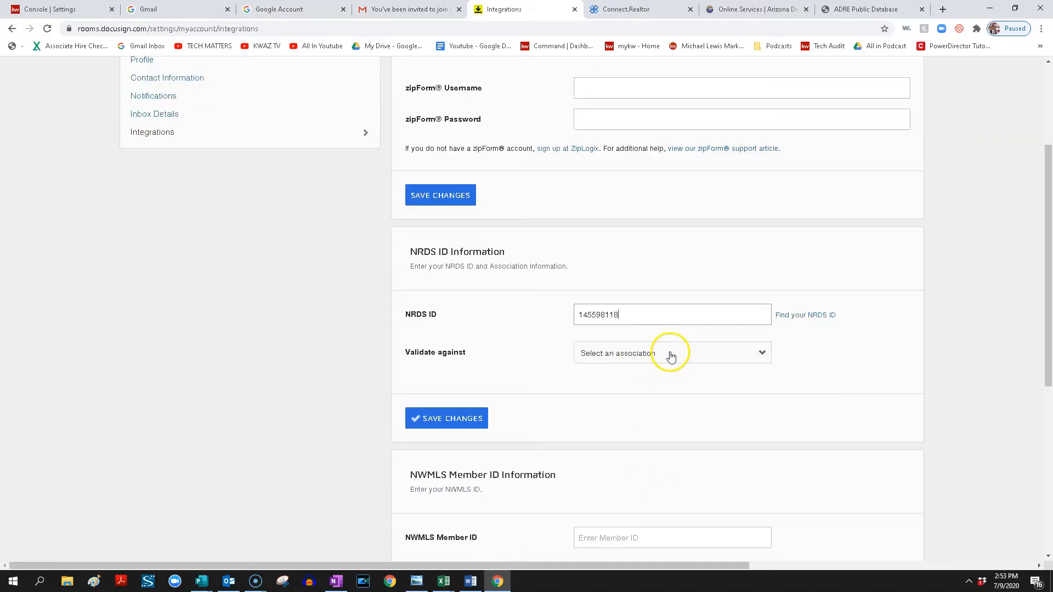
click(674, 354)
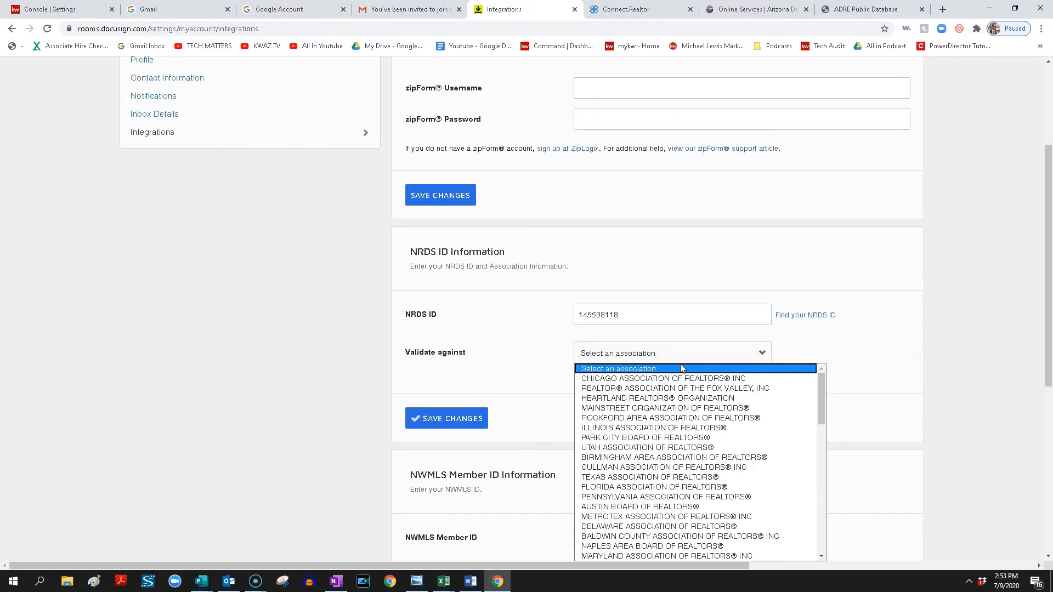
click(661, 429)
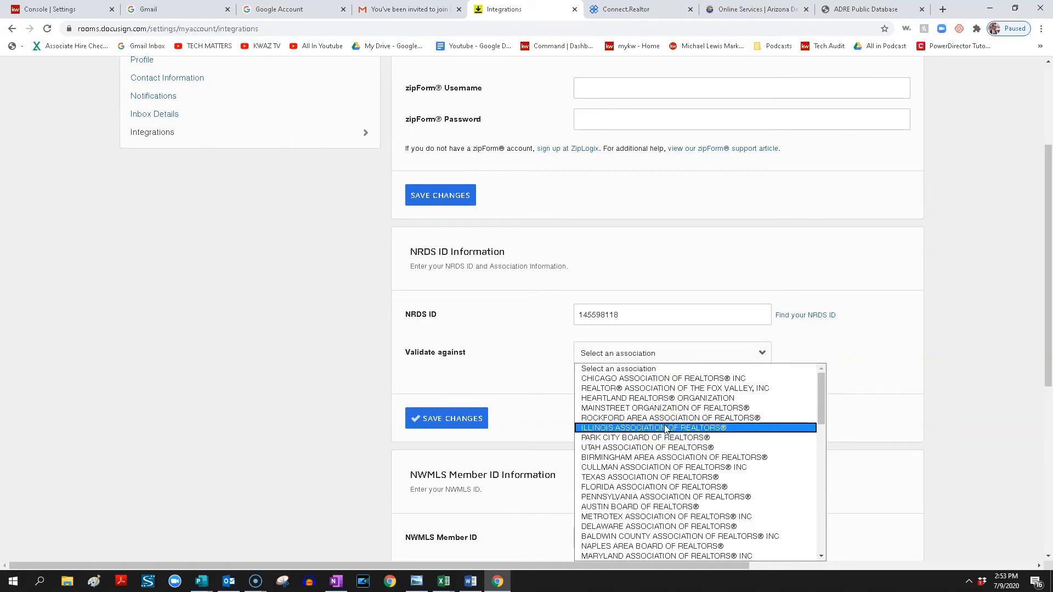
key(a)
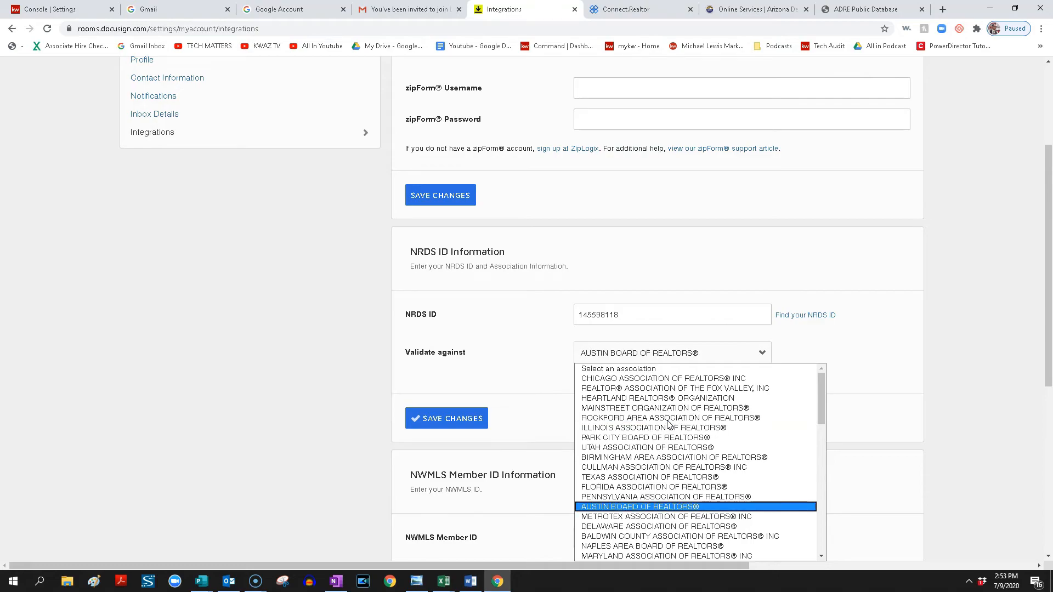
key(r)
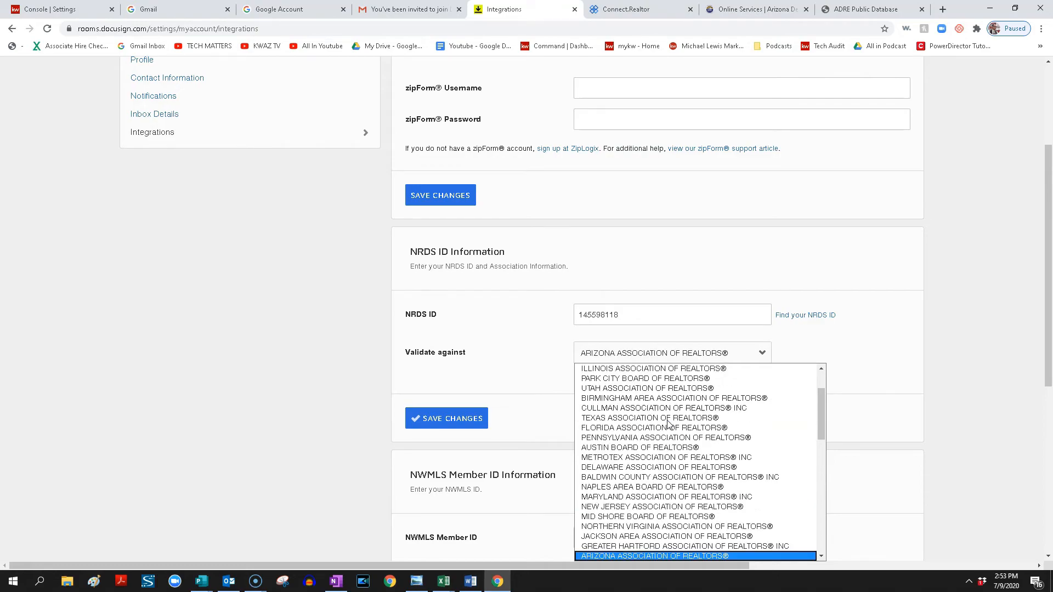
click(647, 557)
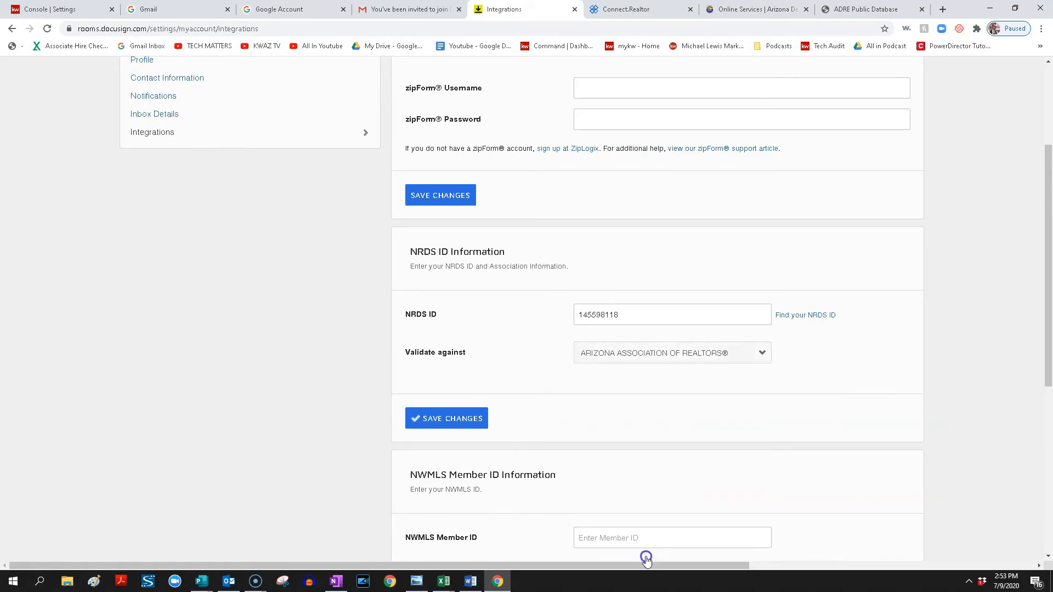
click(484, 430)
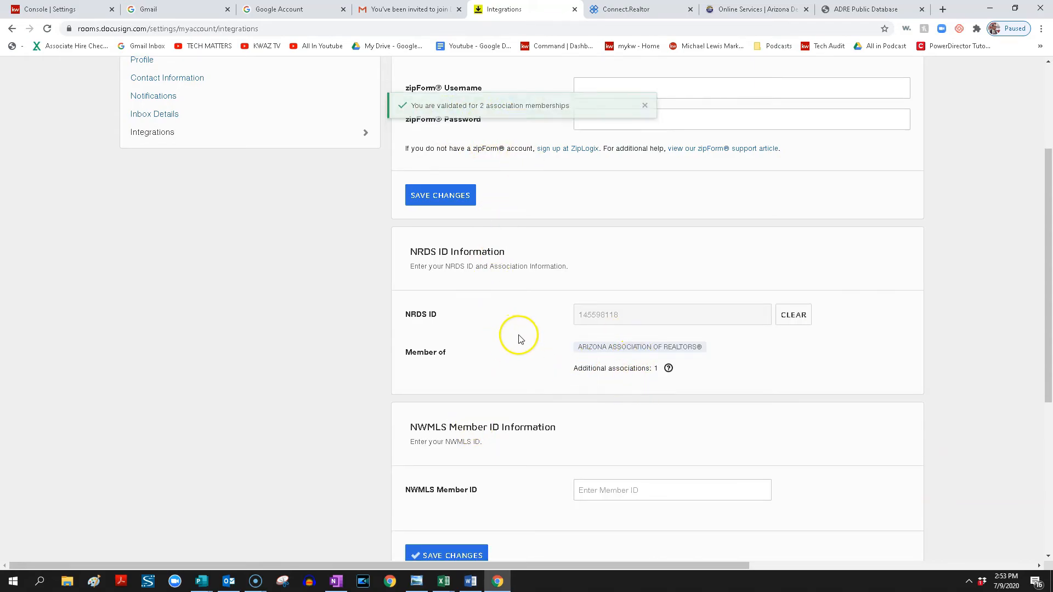
Switch the account from DocuSign Rooms to DocuSign eSignature.
scroll(521, 337, up, 2)
scroll(522, 340, up, 1)
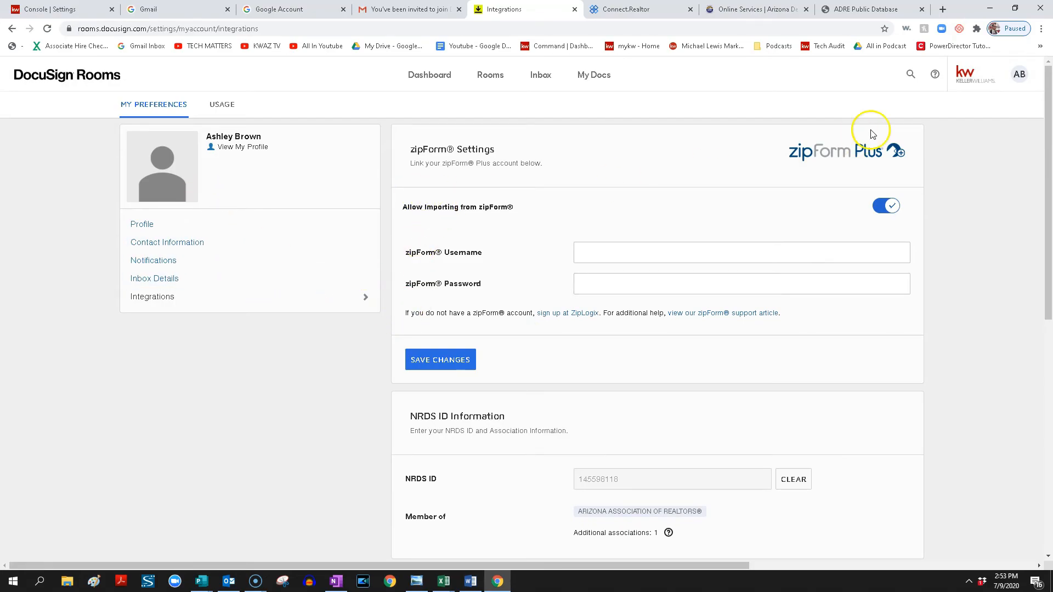
click(1022, 83)
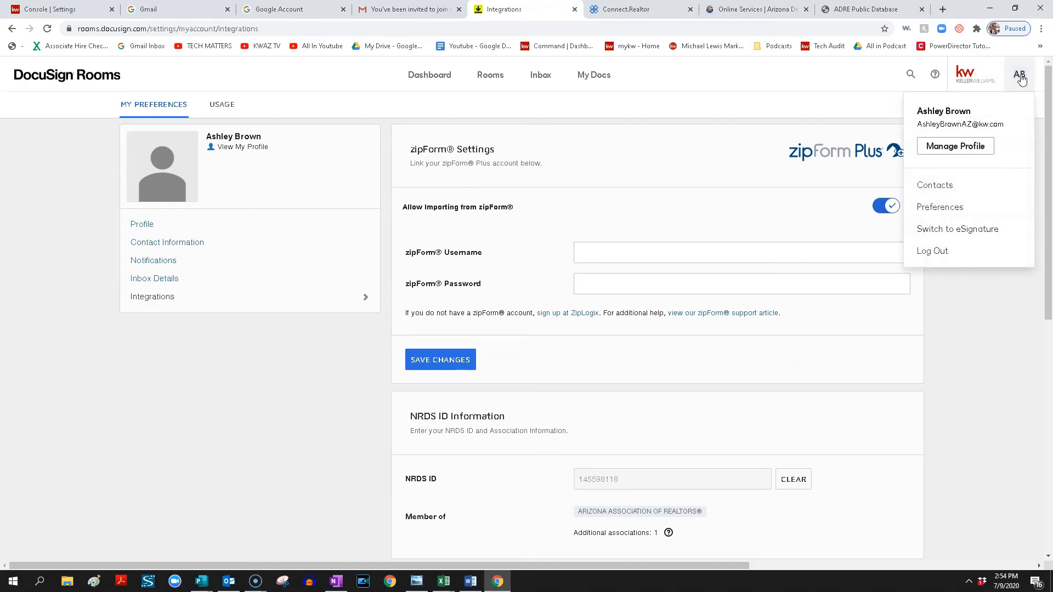
click(944, 229)
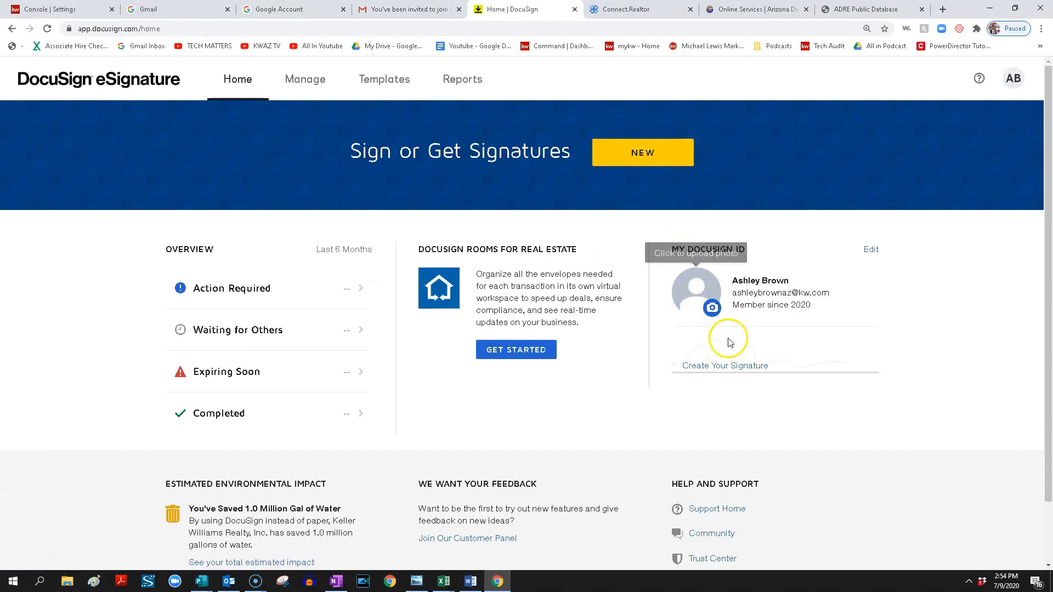
Create the account's signature and initials using the second preset style.
click(739, 366)
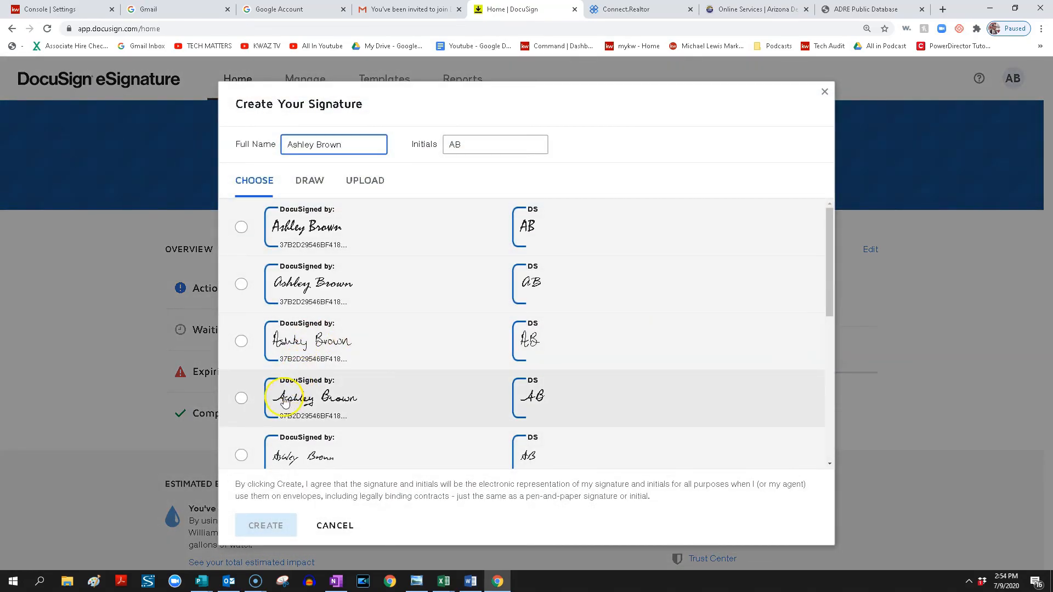
click(241, 284)
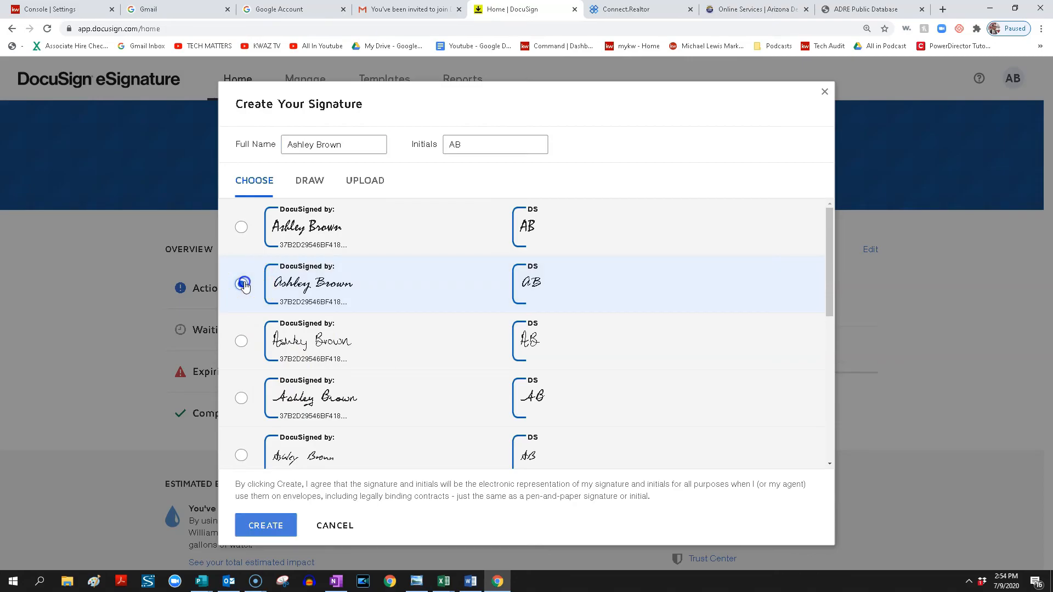
click(266, 524)
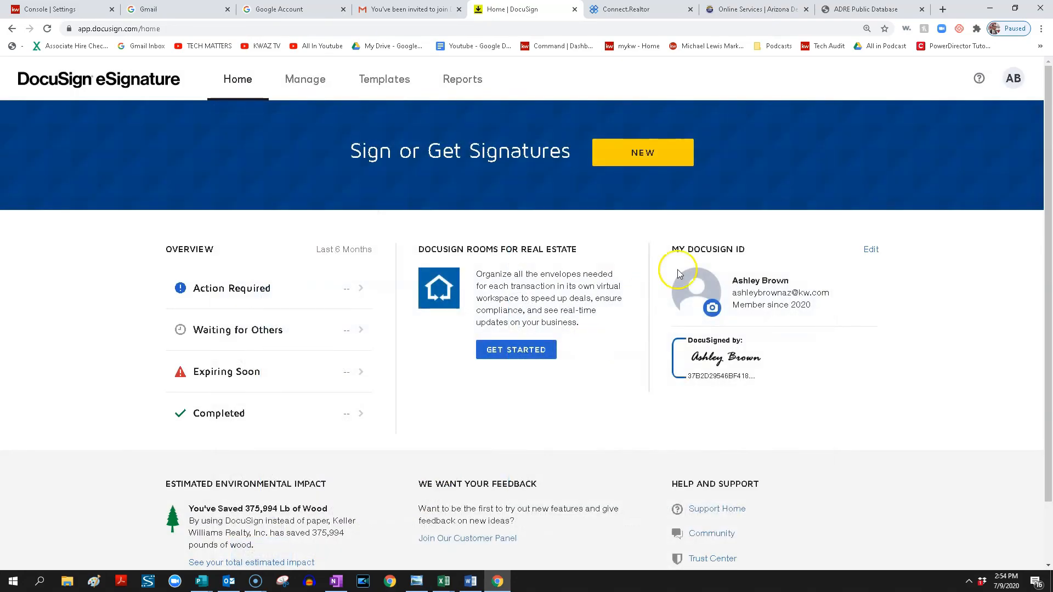